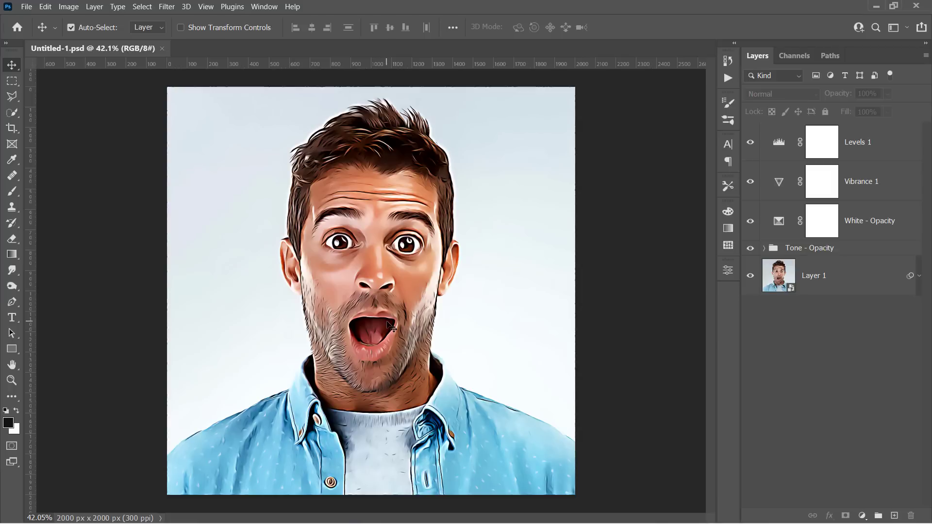
Replace the template smart object's contents with a new portrait photo via Place Embedded.
double_click(777, 275)
left_click(27, 6)
left_click(53, 245)
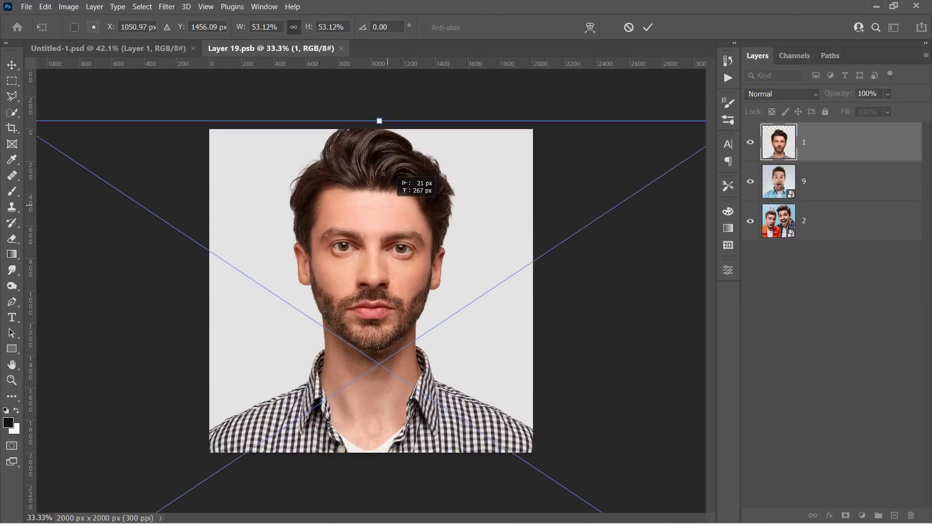
key("Return")
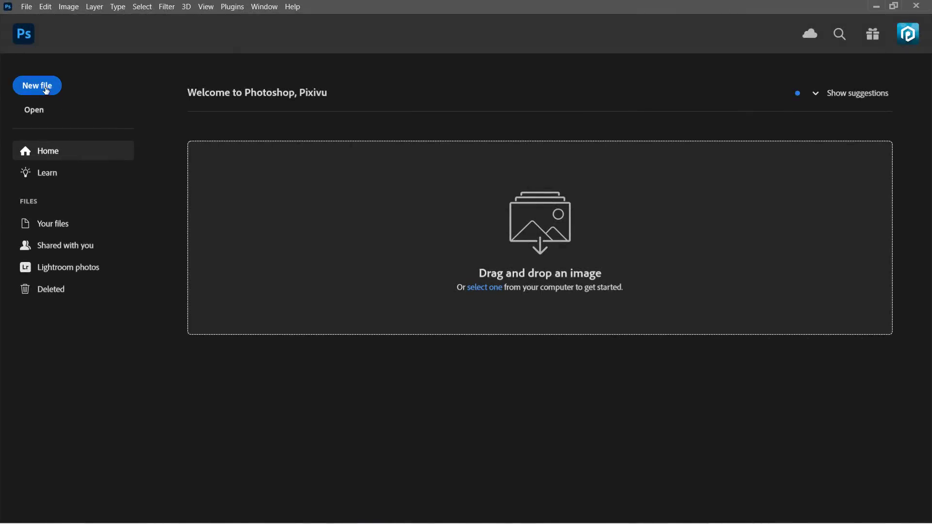
Create a new blank document of 2000 × 2000 px at 300 Pixels/Inch.
left_click(47, 90)
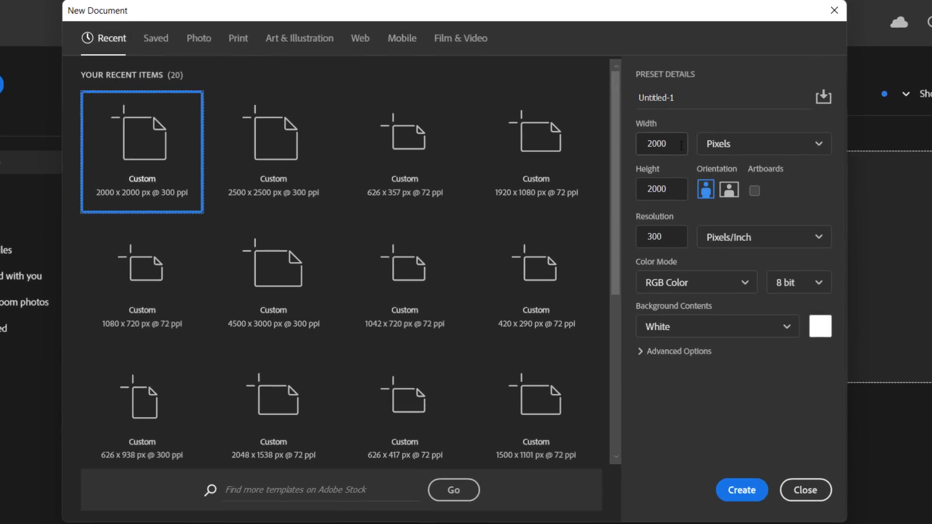
double_click(643, 139)
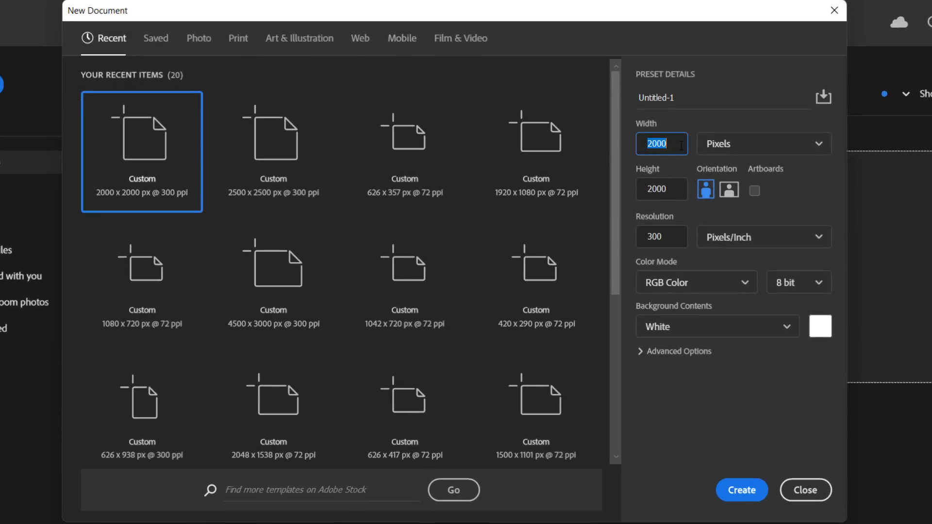
left_click(677, 189)
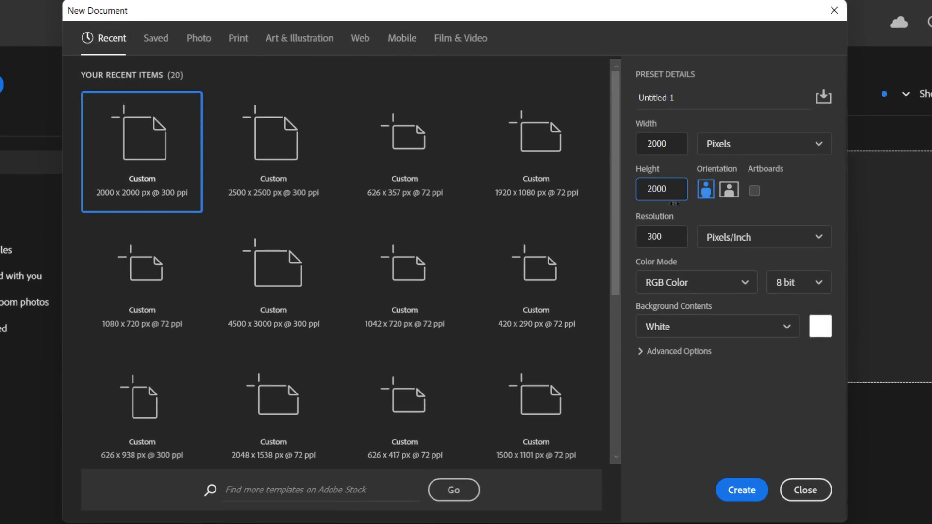
left_click(672, 236)
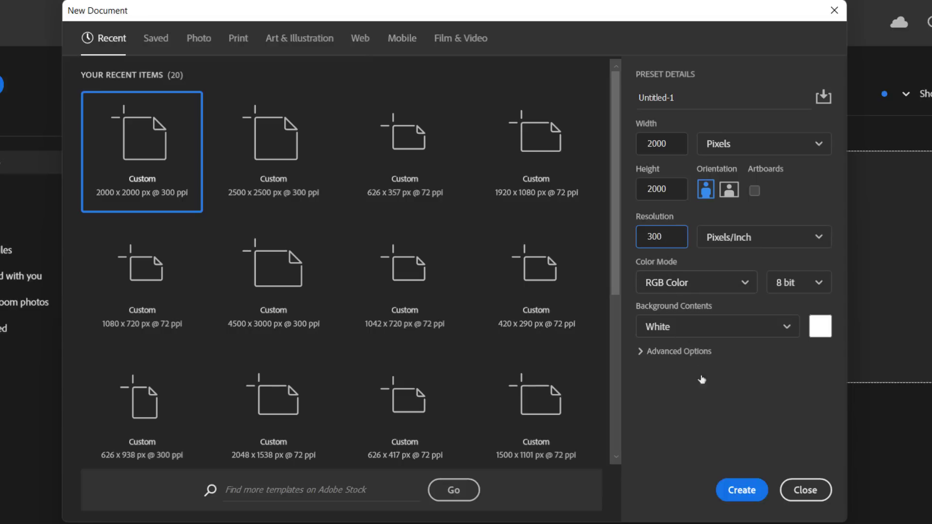
left_click(742, 490)
Place the photo 2.jpg into Untitled-1 as an embedded layer.
key("v")
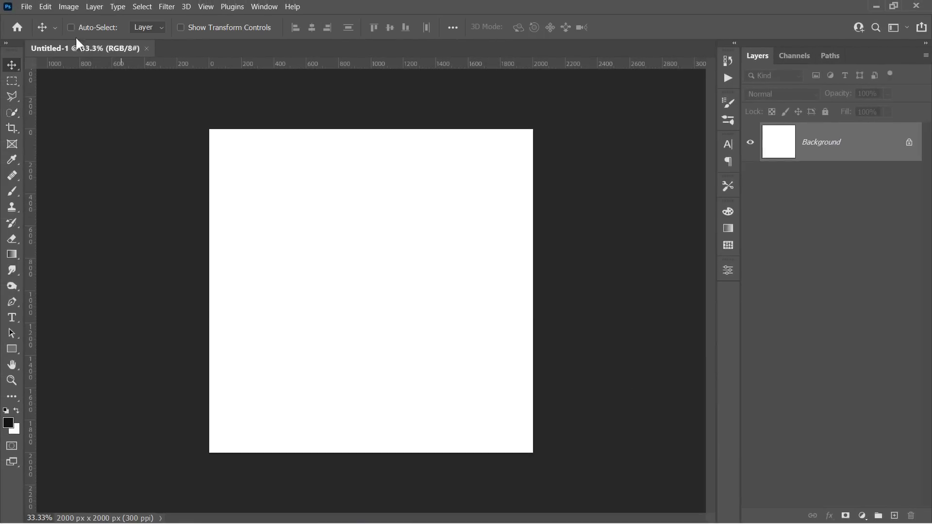
left_click(26, 6)
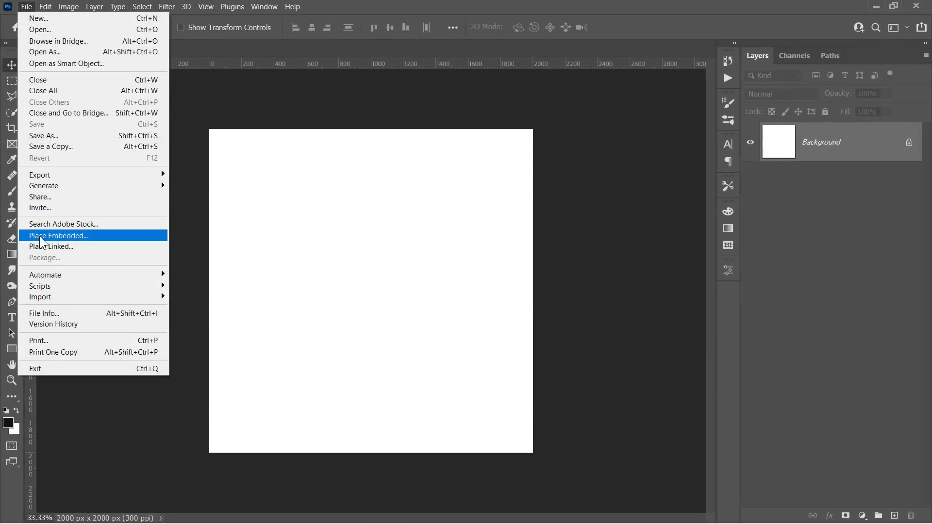
left_click(39, 236)
left_click(204, 121)
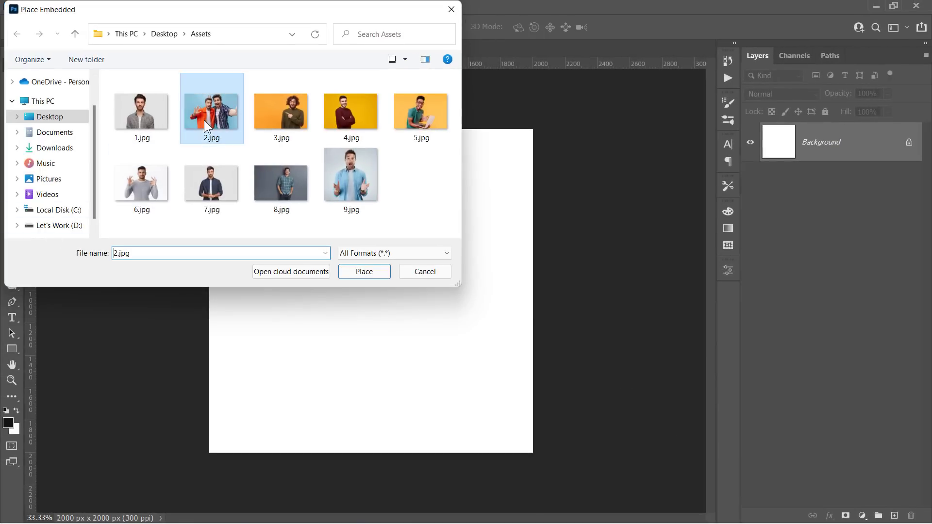
left_click(357, 272)
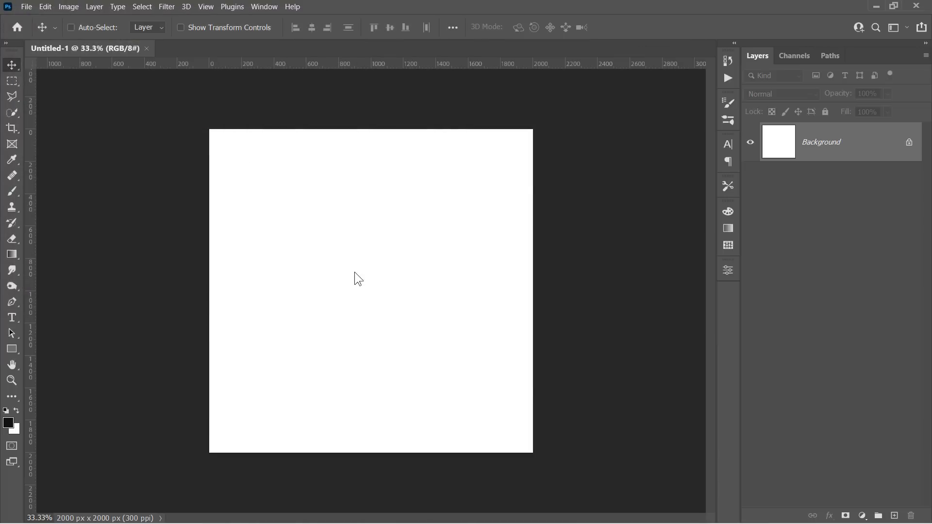
Scale the photo to 91.20% and position it to cover the square canvas.
left_click_drag(532, 183, 723, 55)
left_click_drag(531, 190, 487, 264)
left_click_drag(327, 129, 327, 93)
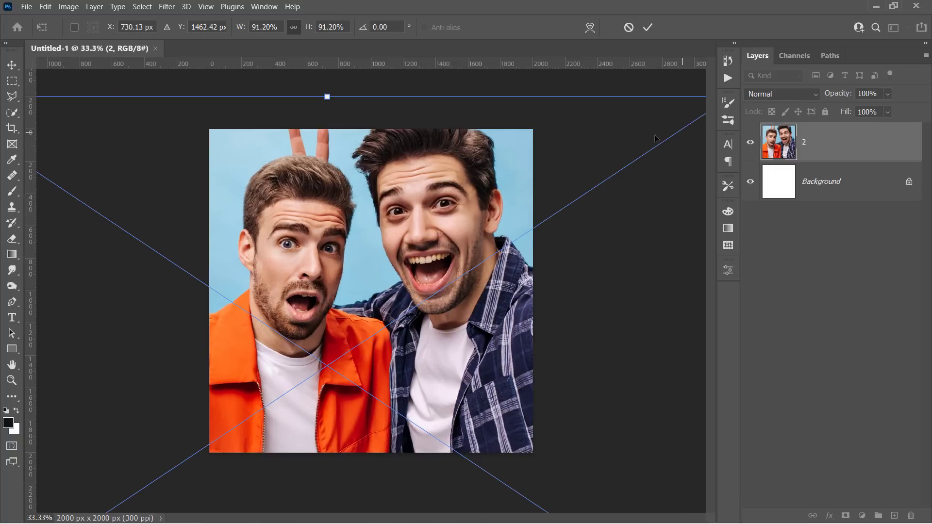
left_click_drag(489, 202, 483, 234)
key("Return")
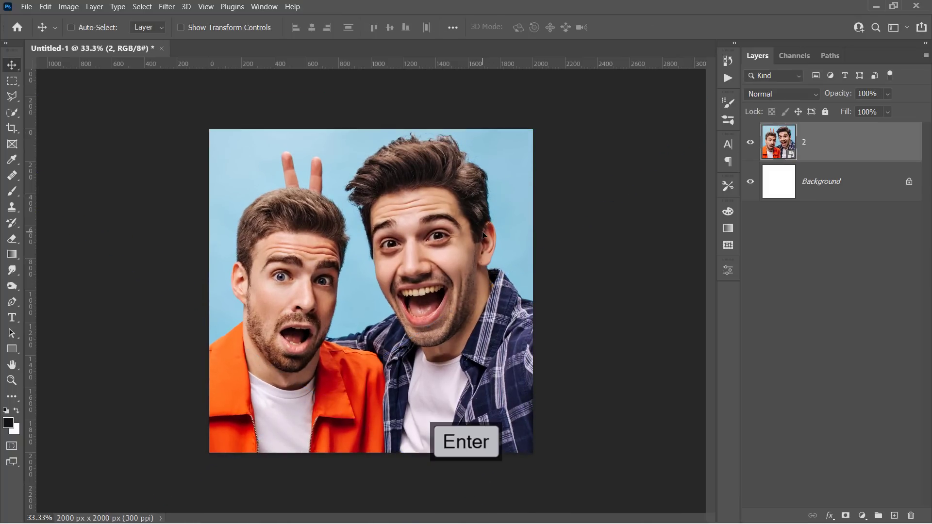
key("ctrl+minus")
key("ctrl+t")
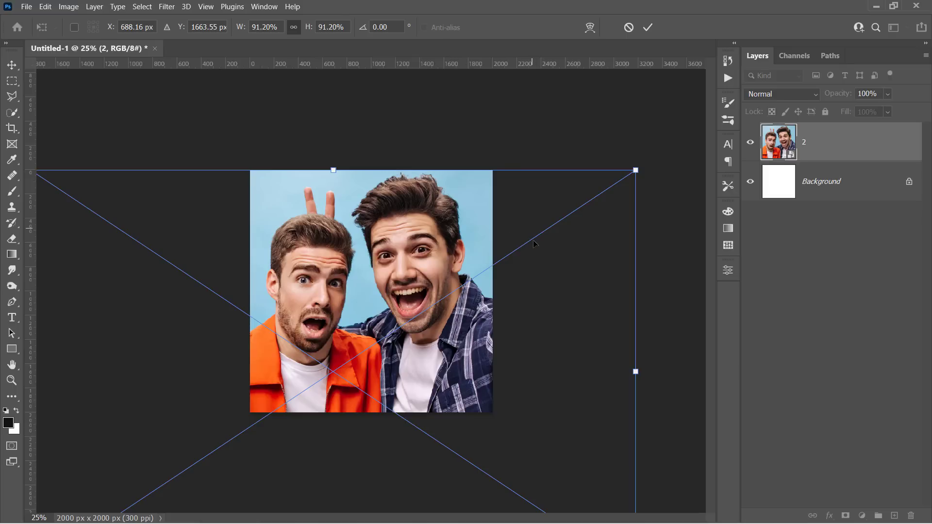
key("Return")
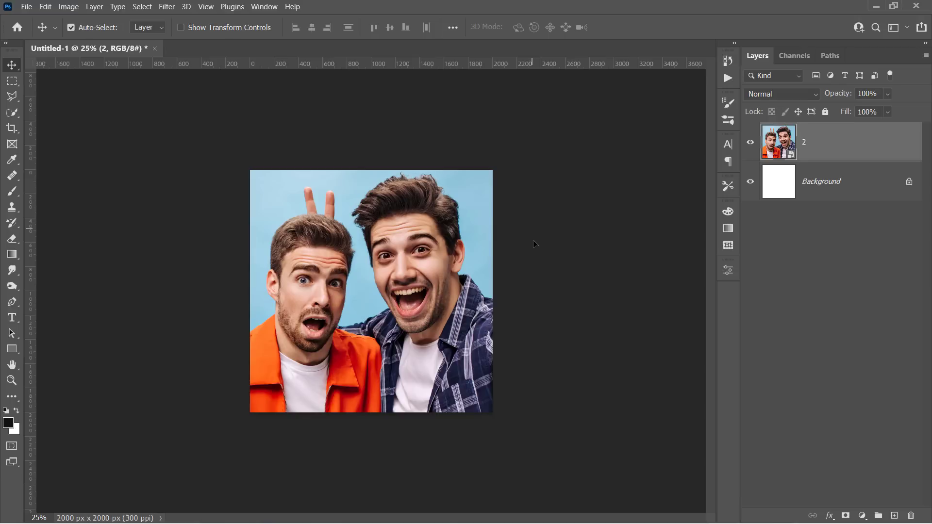
Copy the whole canvas onto a new Layer 1 and delete the original layer 2.
key("ctrl+a")
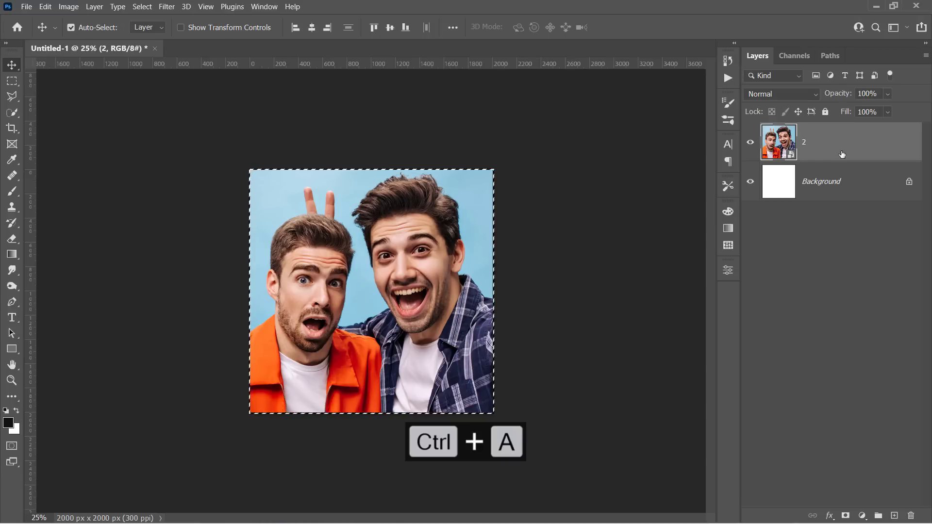
key("ctrl+j")
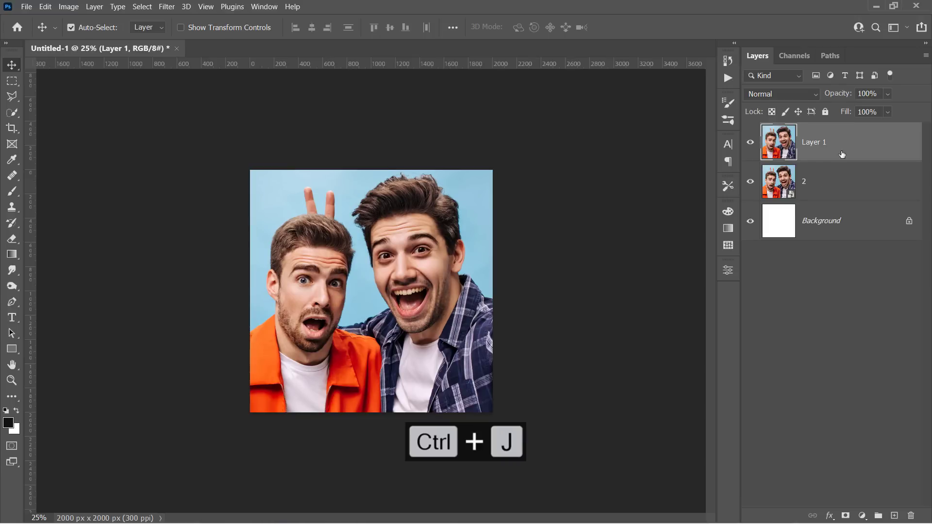
key("ctrl+t")
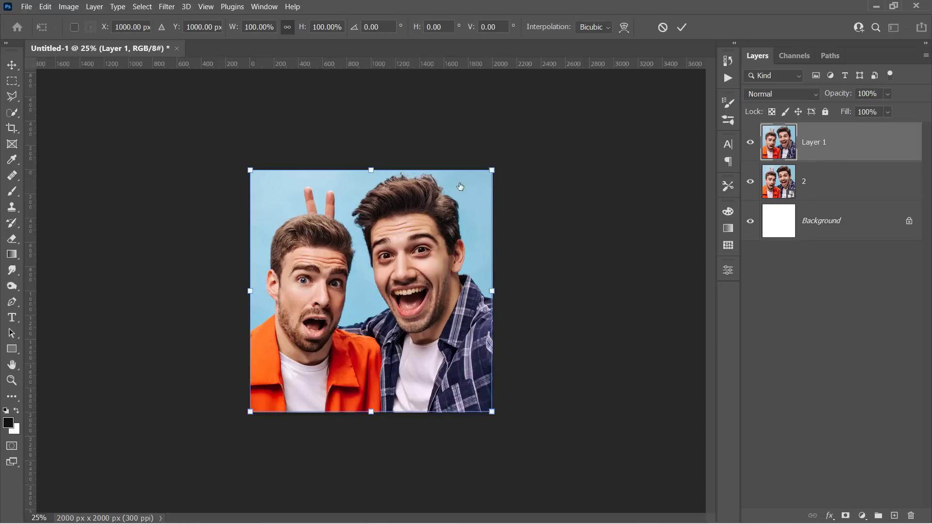
left_click(814, 196)
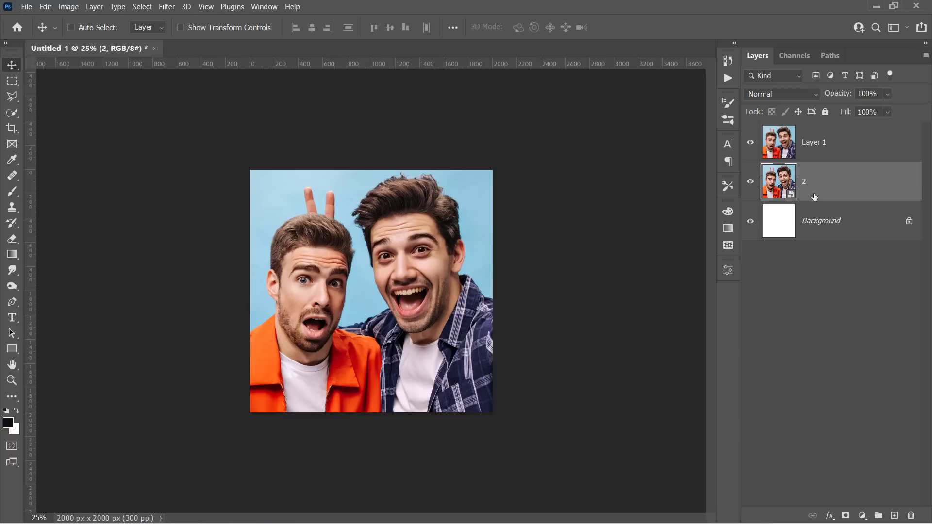
key("Delete")
key("Delete")
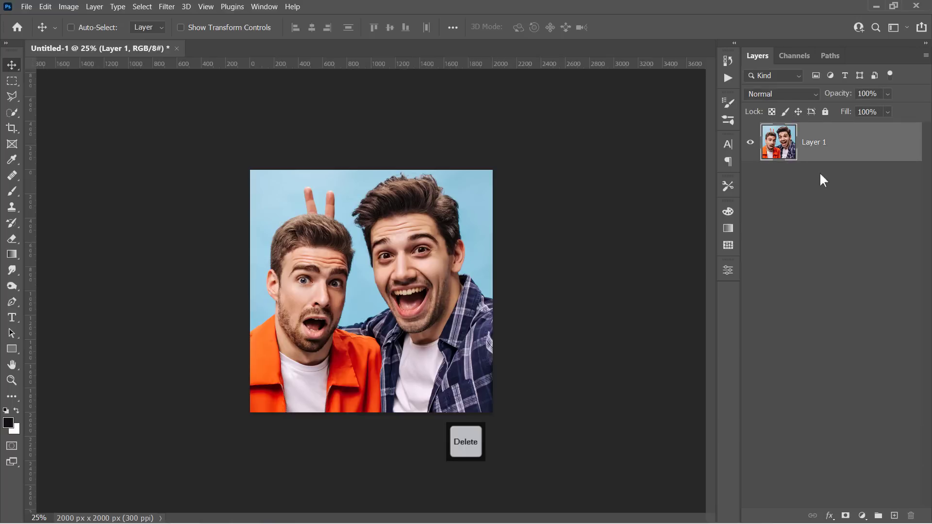
Convert Layer 1 into a smart object.
right_click(824, 161)
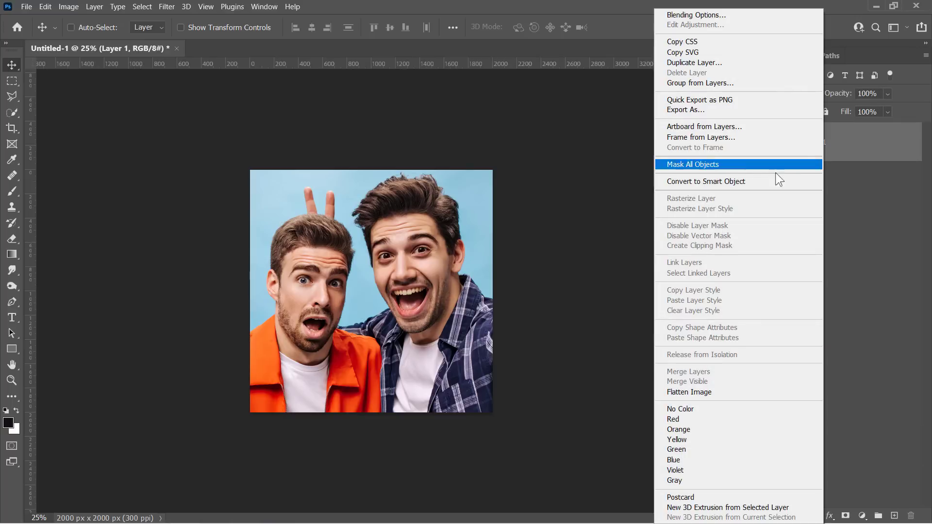
left_click(751, 181)
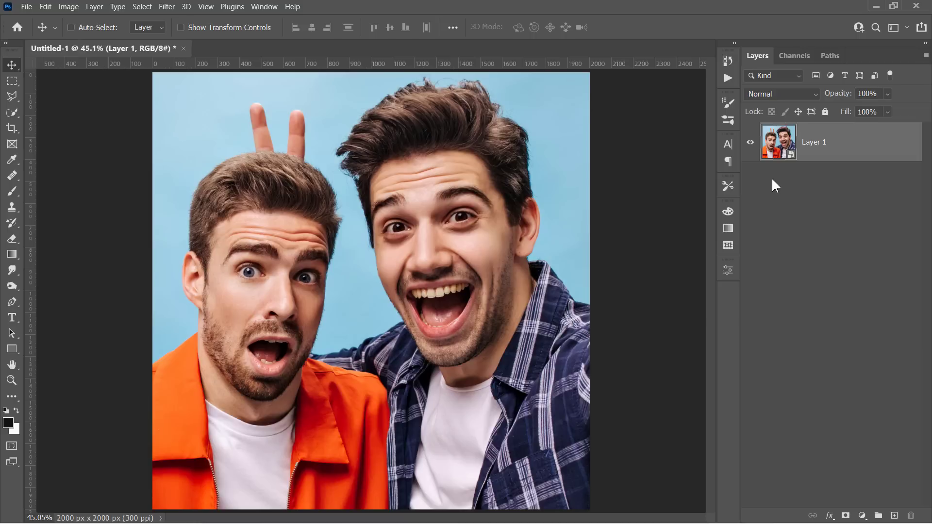
key("ctrl+0")
Open Filter > Liquify and select Face #1 in Face-Aware Liquify, showing its eye settings.
left_click(167, 8)
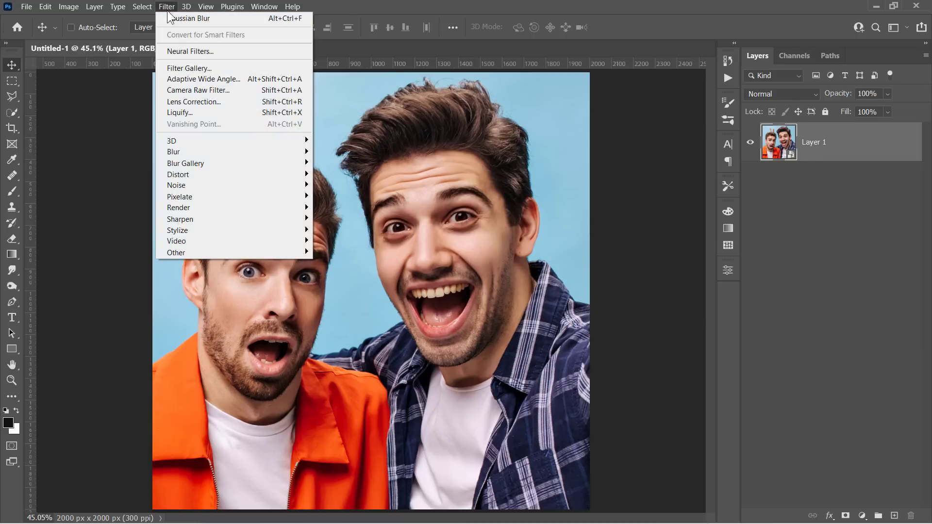
left_click(174, 113)
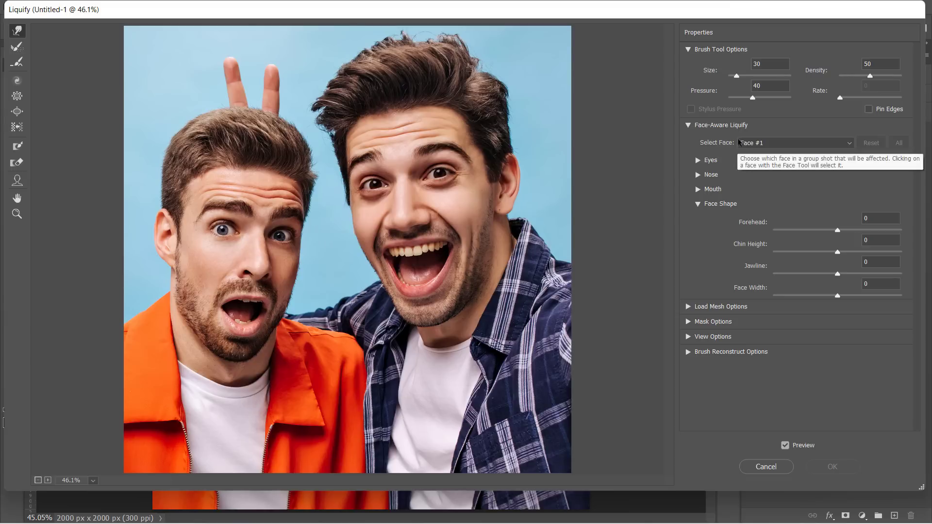
left_click(743, 145)
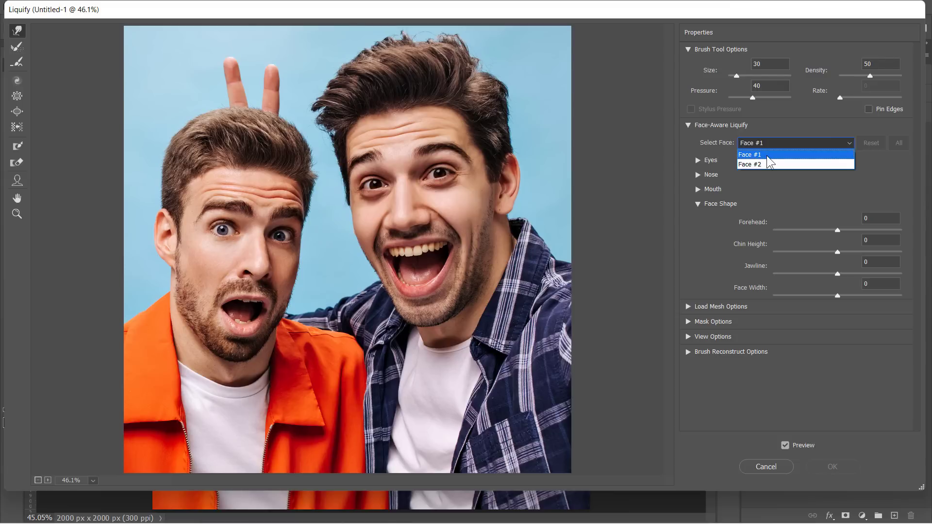
left_click(767, 155)
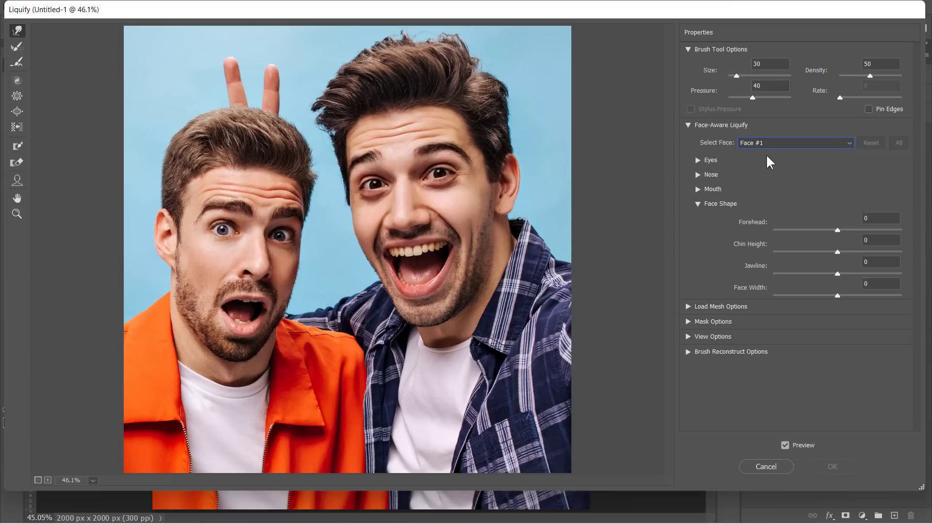
left_click(697, 160)
Link both eyes' size, height, width and tilt, and enlarge Face #1's eyes to maximum.
left_click(837, 178)
left_click(837, 199)
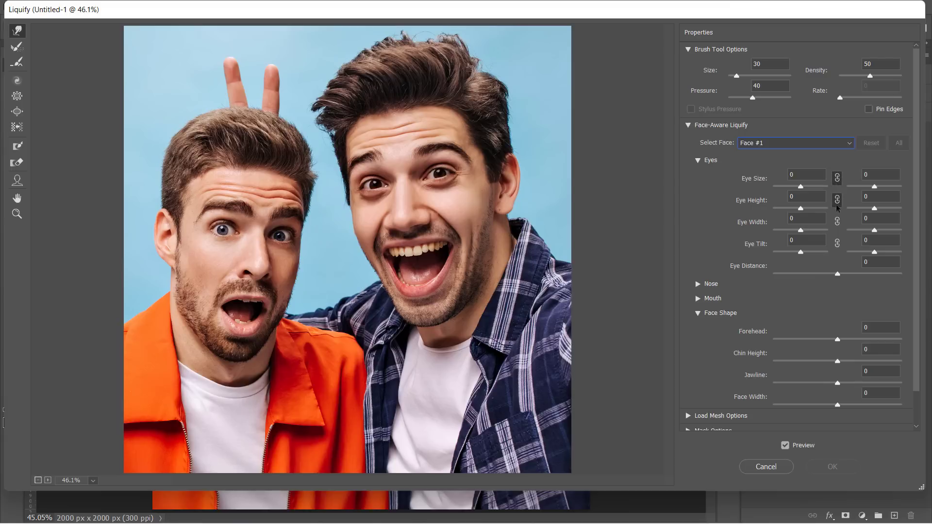
left_click(836, 222)
left_click(837, 242)
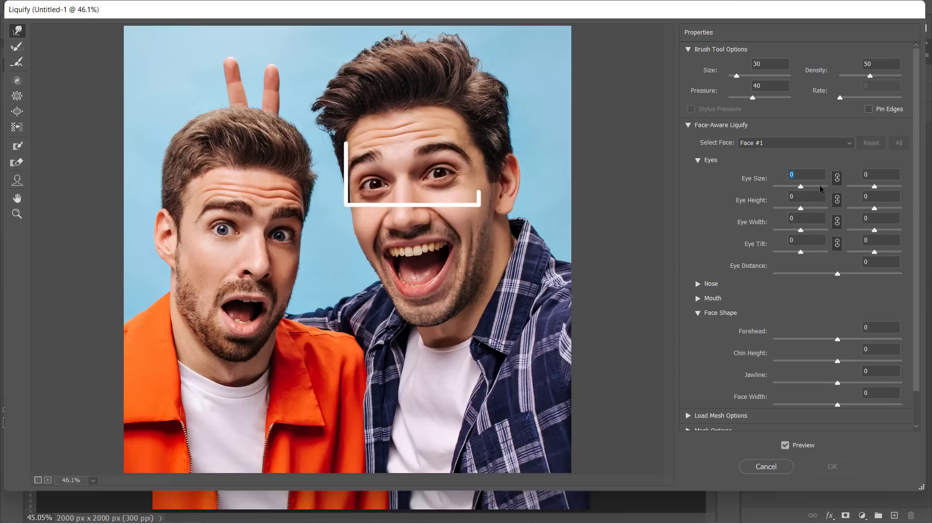
mouse_move(820, 186)
left_mouse_down()
mouse_move(835, 188)
mouse_move(819, 210)
left_mouse_up()
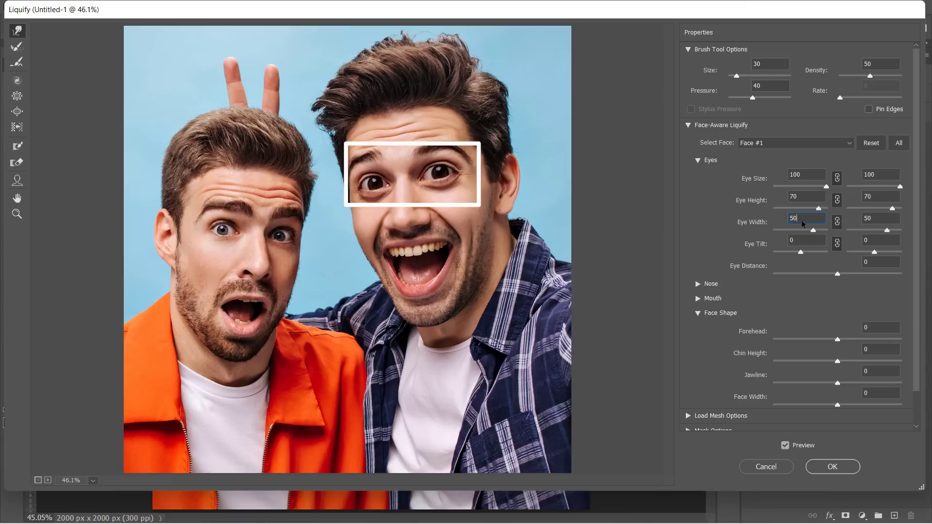
left_click(697, 161)
Raise the nose height and nose width to their maximum values.
left_click(698, 174)
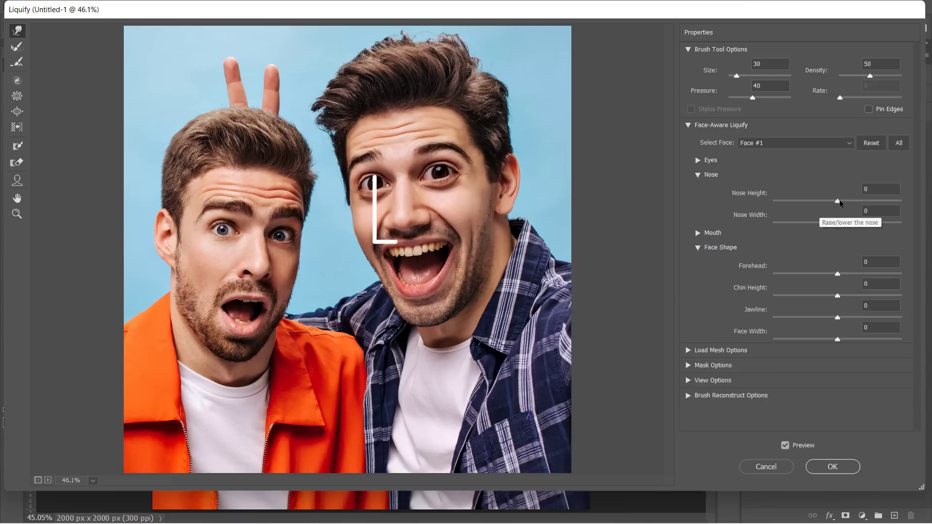
left_click_drag(838, 201, 901, 201)
left_click_drag(838, 223, 915, 234)
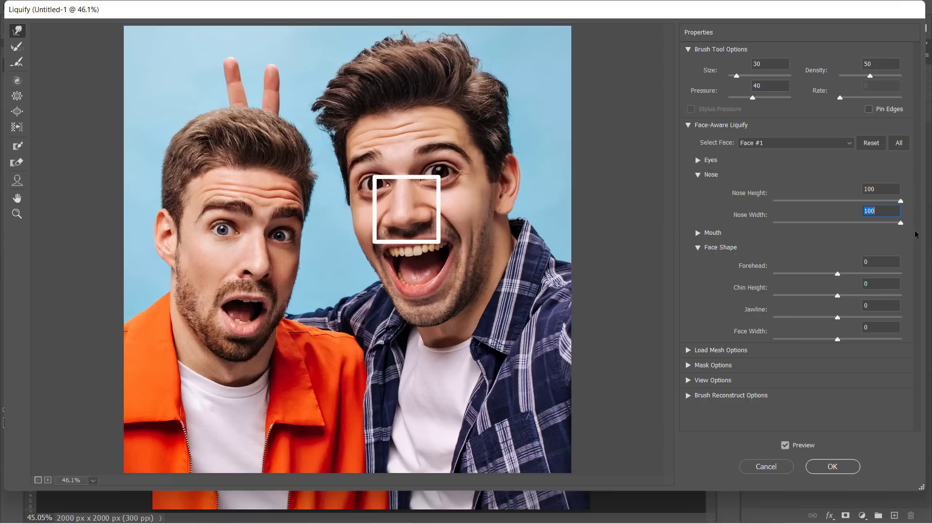
left_click(698, 175)
Set Upper Lip 100, Lower Lip -100, Forehead -50 and Face Width 15.
left_click(697, 190)
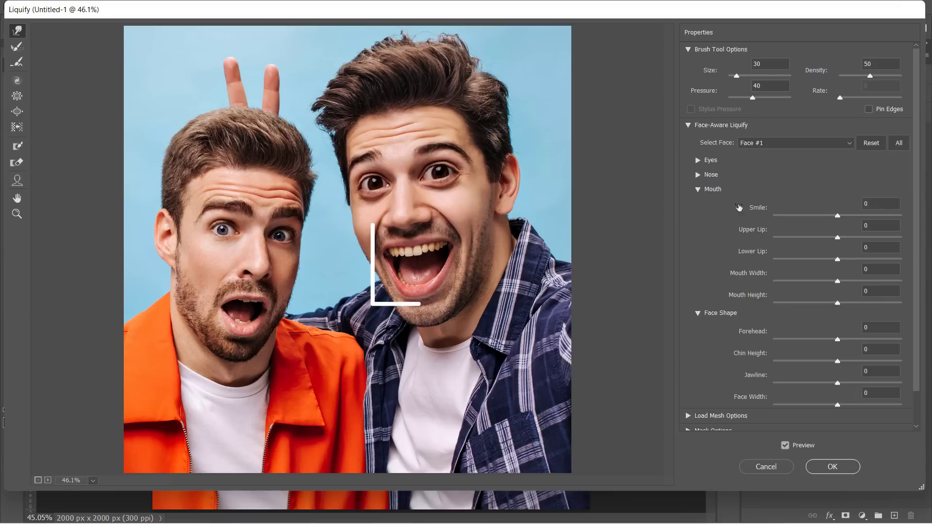
left_click_drag(837, 237, 910, 243)
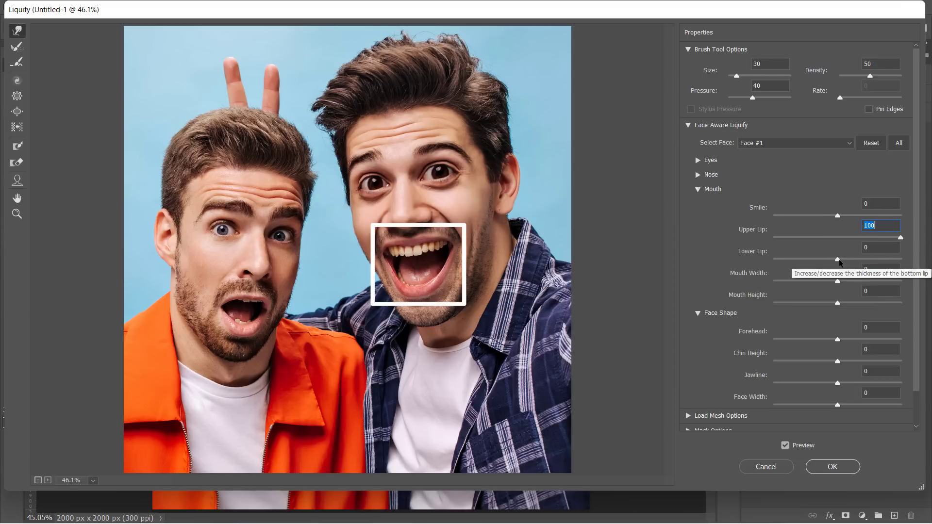
left_click_drag(838, 259, 776, 266)
left_click(698, 189)
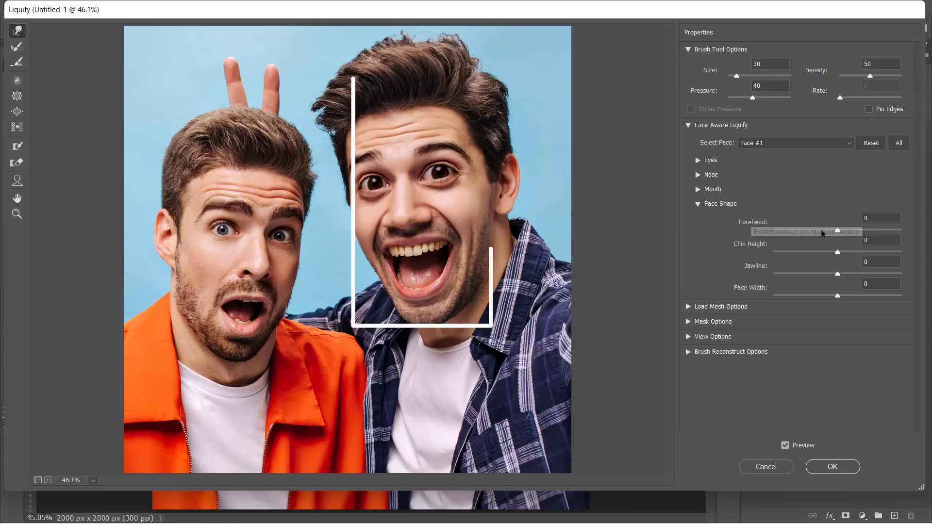
left_click_drag(837, 230, 762, 276)
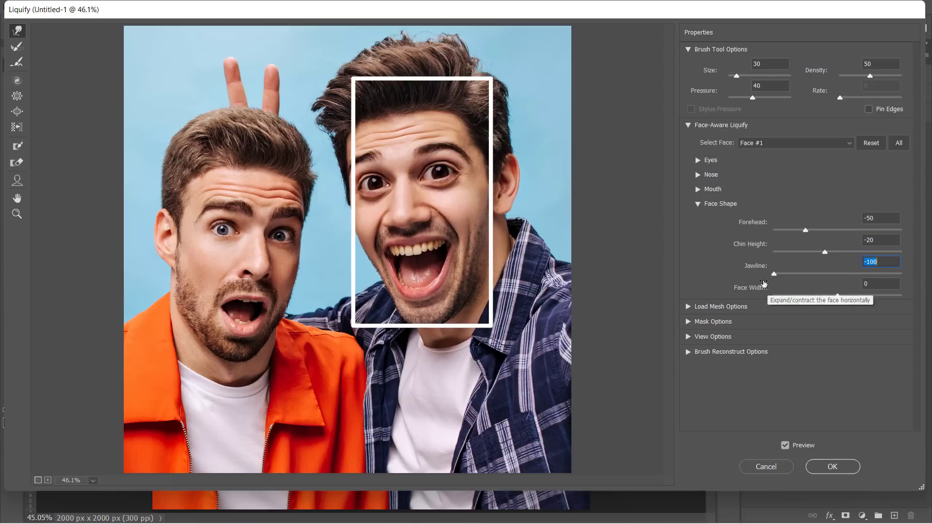
left_click_drag(836, 297, 845, 298)
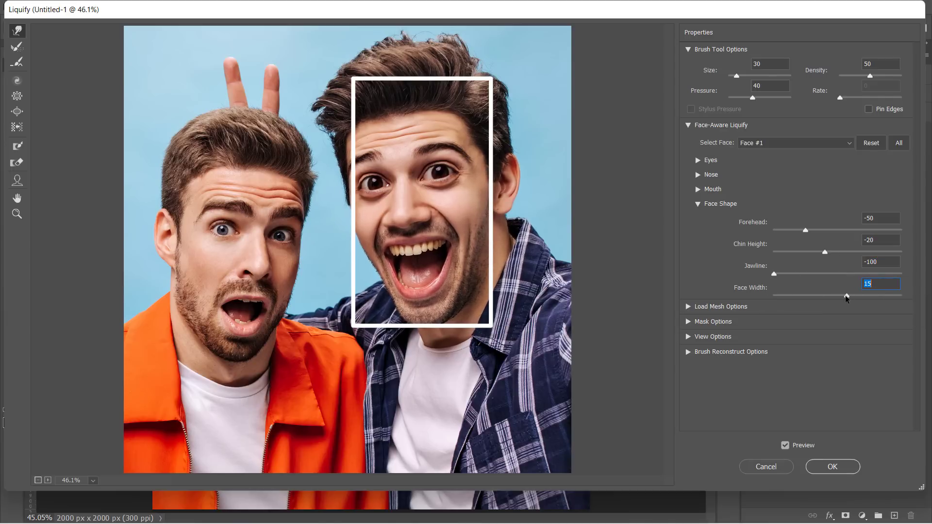
Switch to Face #2 and set its Eye Height to 7.
left_click(795, 142)
left_click(764, 165)
left_click(698, 160)
left_click(805, 197)
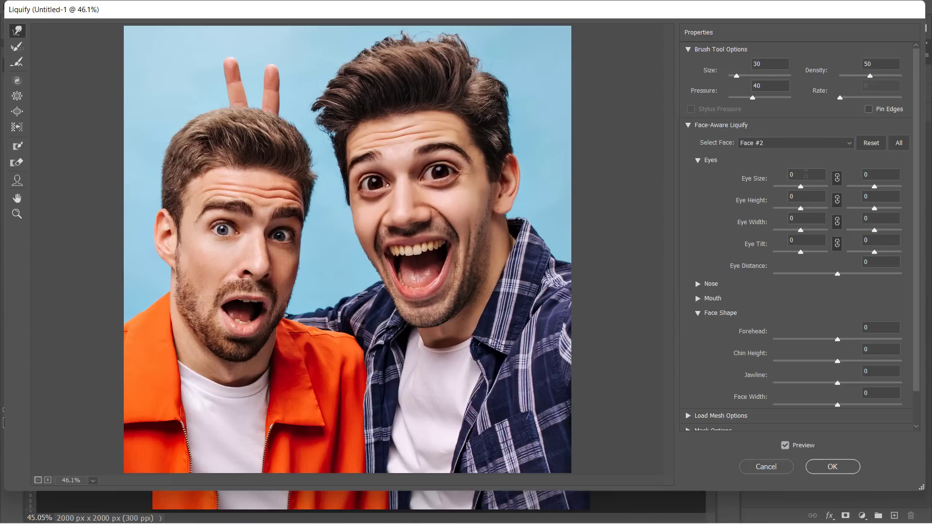
type("7")
key("Tab")
left_click(698, 160)
left_click(697, 174)
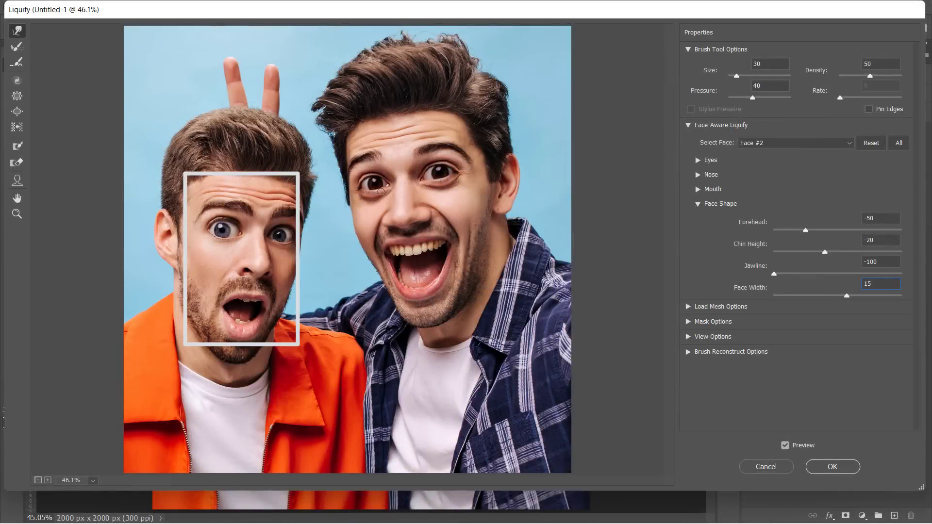
Toggle Preview to compare with the original, then commit Liquify as a smart filter.
left_click(785, 446)
left_click(785, 445)
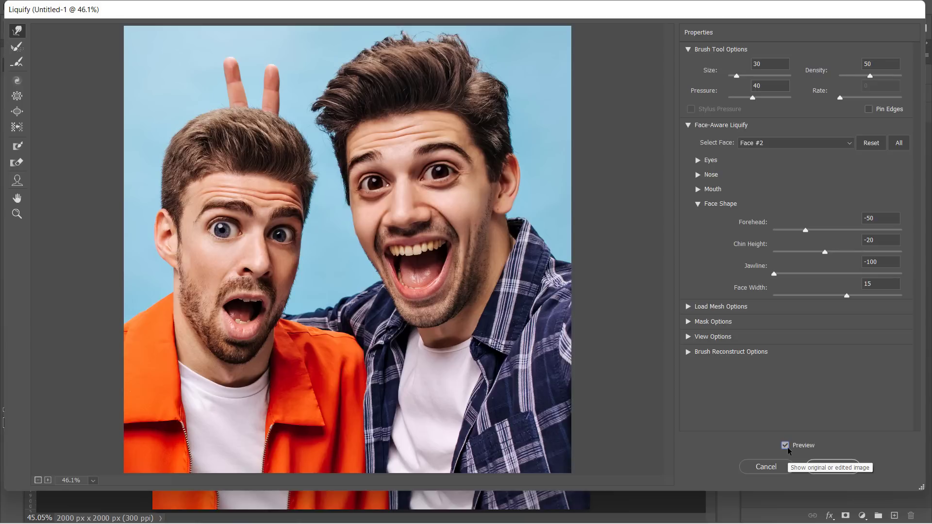
left_click(785, 446)
left_click(785, 446)
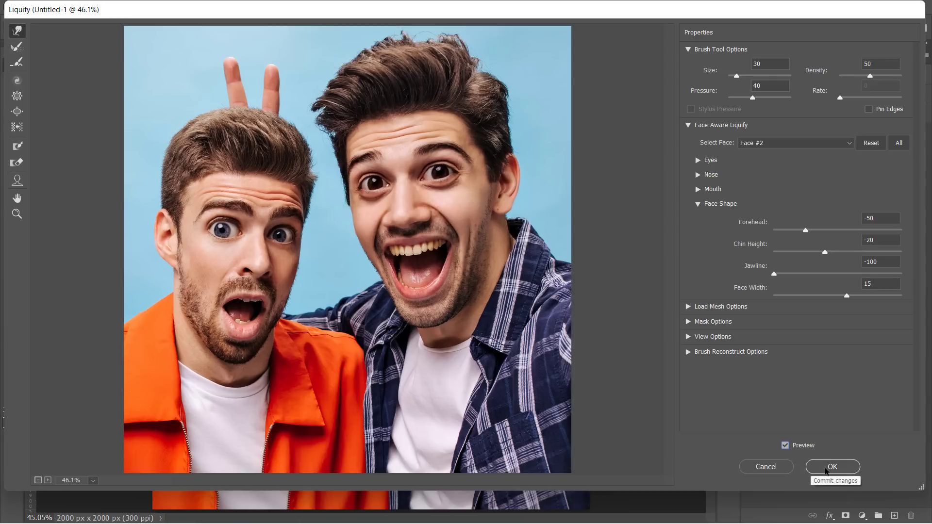
left_click(826, 469)
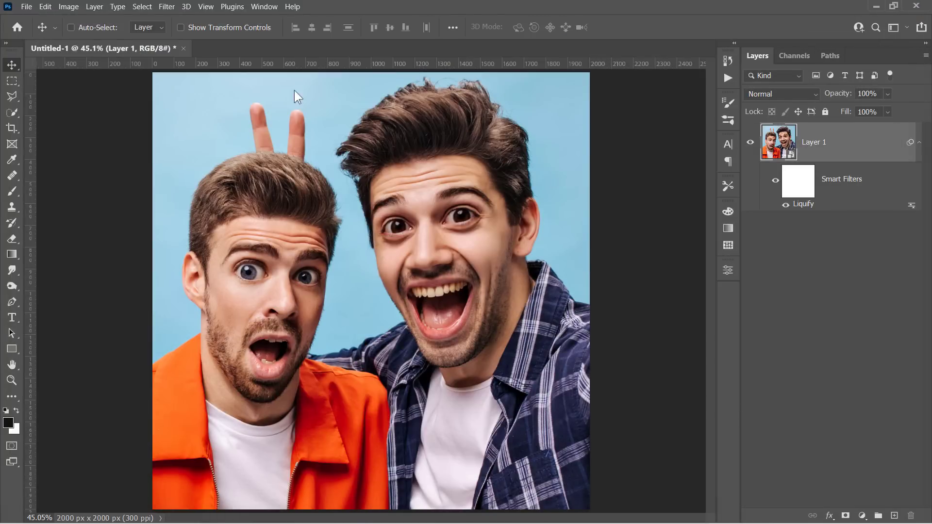
Apply Oil Paint with Stylization 5.0, Cleanliness 3.0, Scale 0.1 and Bristle Detail 0.0.
left_click(171, 7)
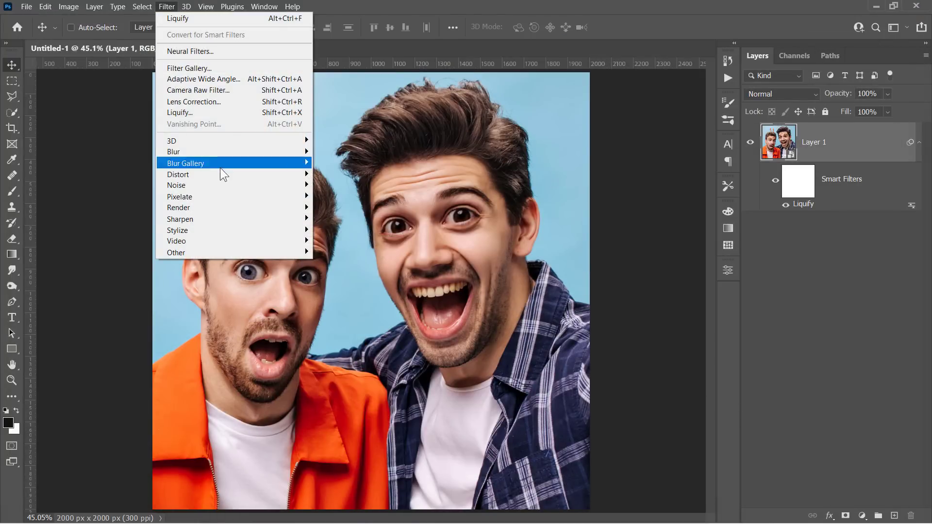
mouse_move(304, 232)
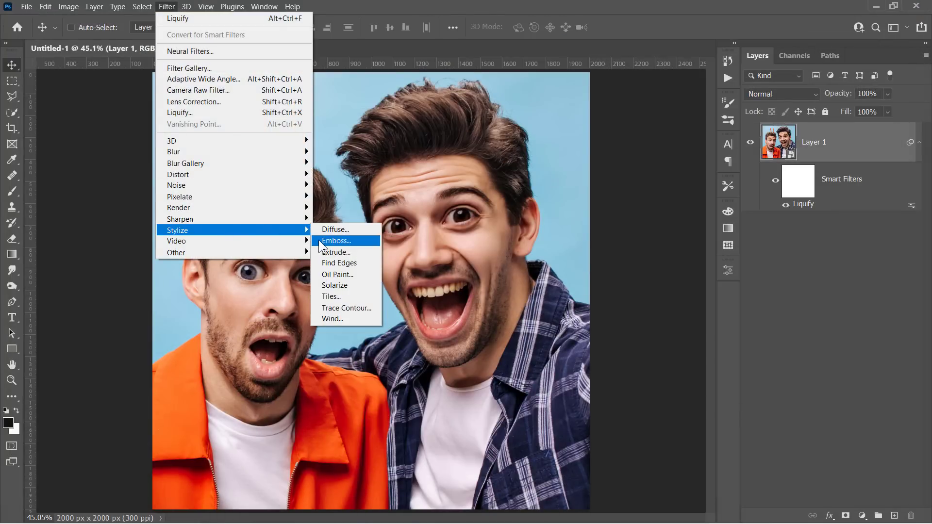
left_click(326, 274)
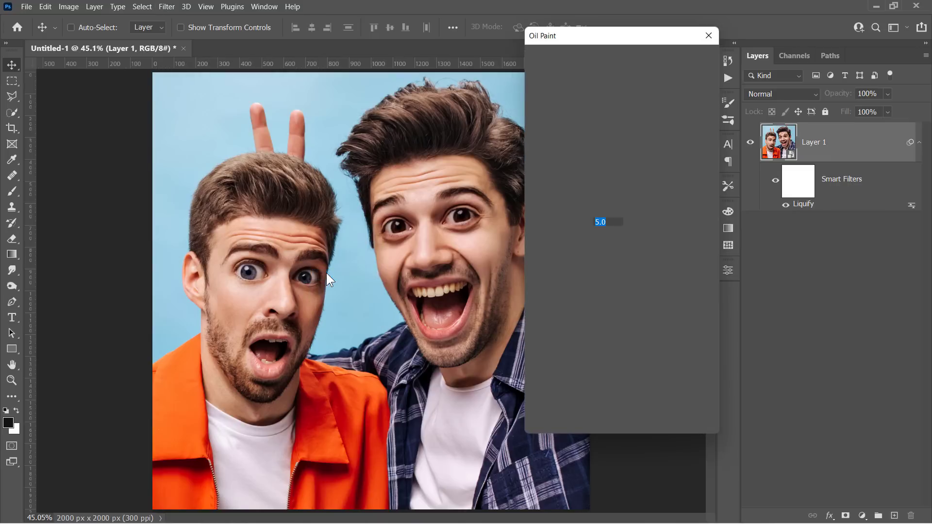
left_click(389, 235)
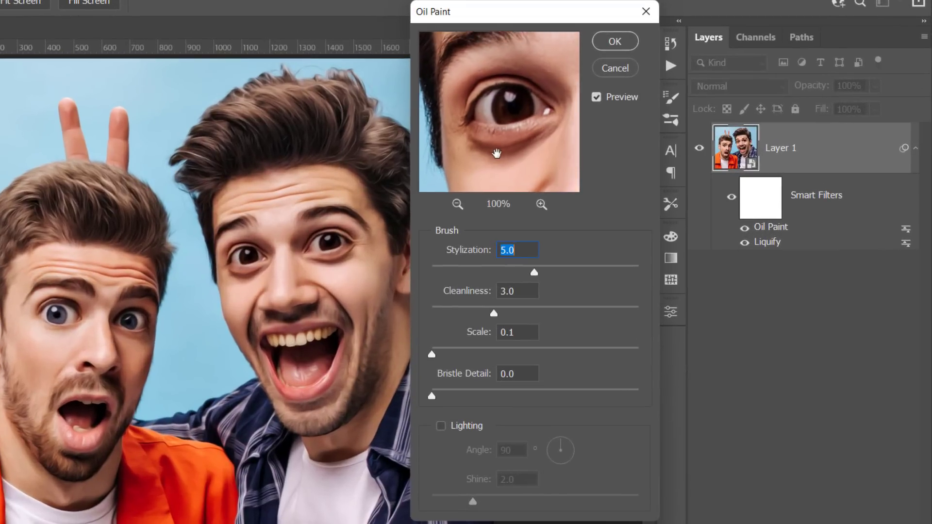
left_click_drag(497, 153, 495, 162)
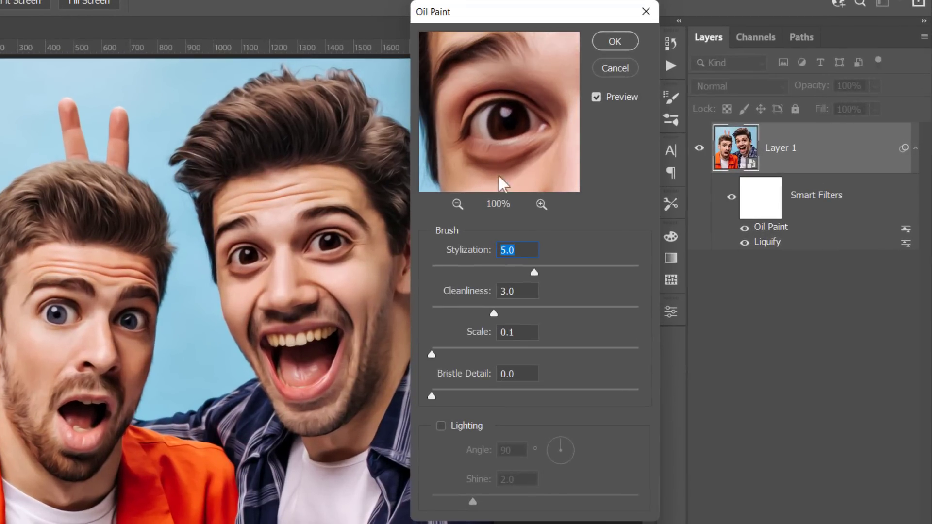
left_click(523, 253)
key("ctrl+a")
left_click(615, 40)
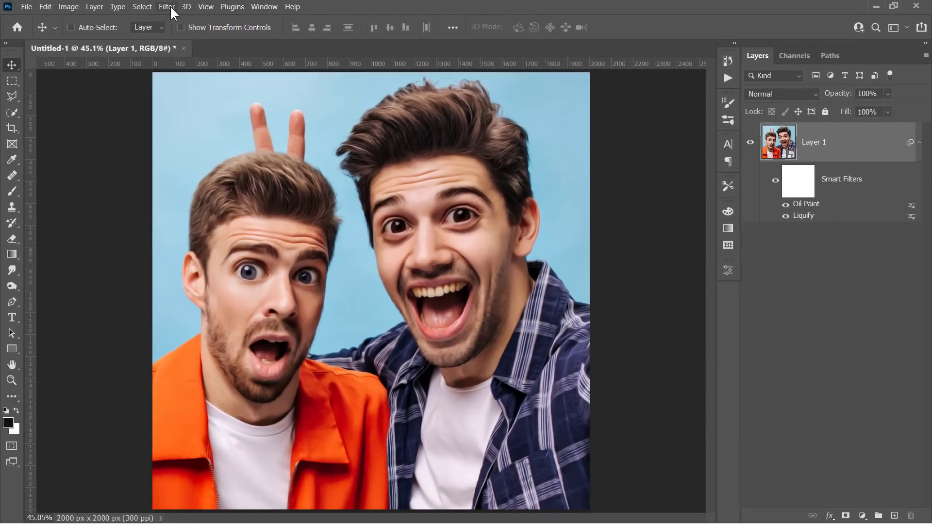
Apply Filter Gallery's Poster Edges with Edge Thickness 10, Edge Intensity 0, Posterization 6.
left_click(167, 7)
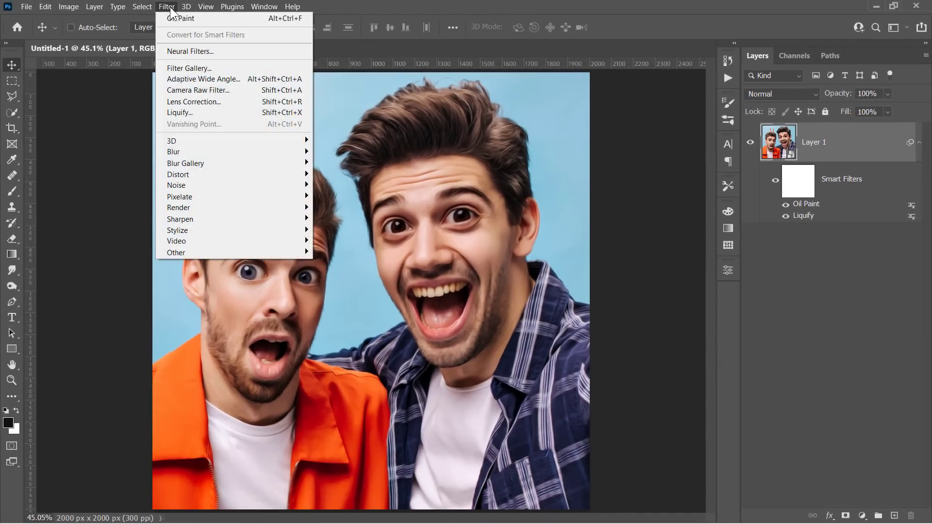
left_click(190, 69)
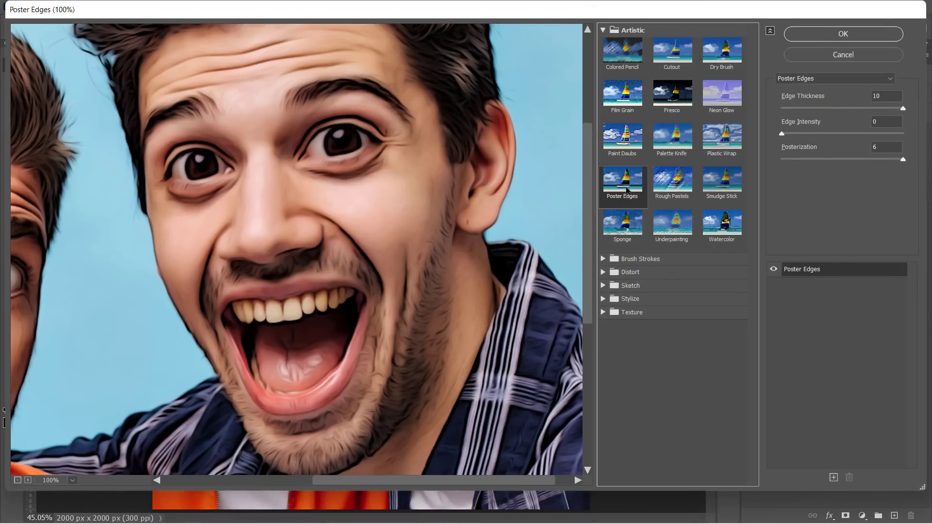
double_click(878, 96)
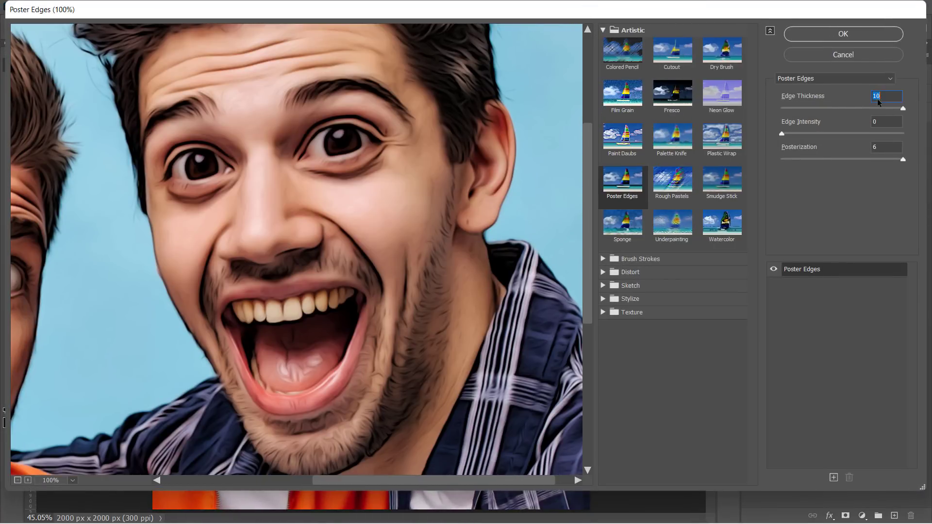
left_click(882, 121)
left_click(775, 269)
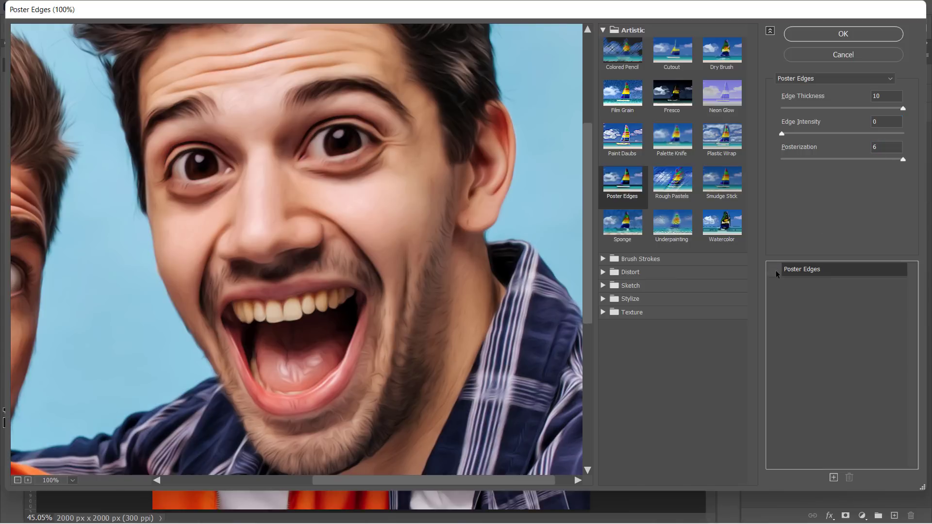
left_click(774, 269)
left_click(773, 270)
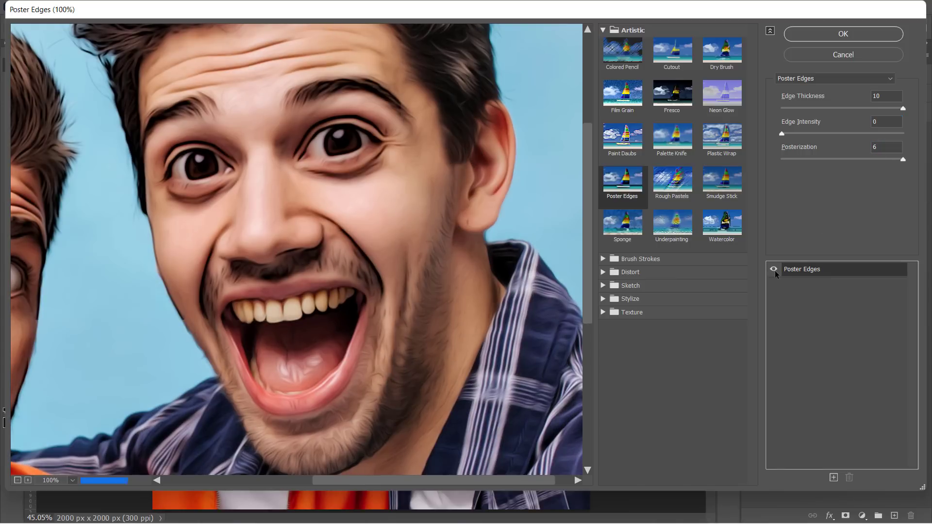
left_click(793, 35)
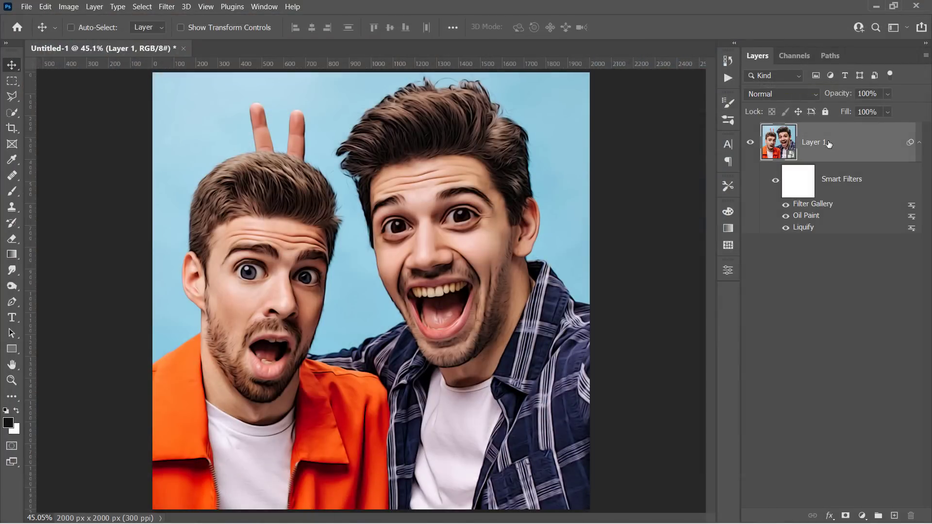
Apply a Surface Blur with Radius 20 and Threshold 10.
left_click(166, 7)
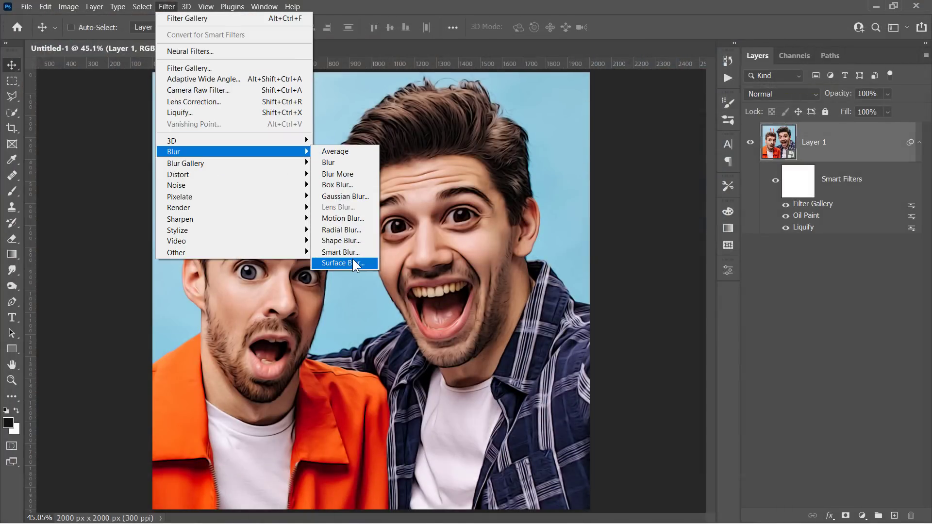
left_click(353, 262)
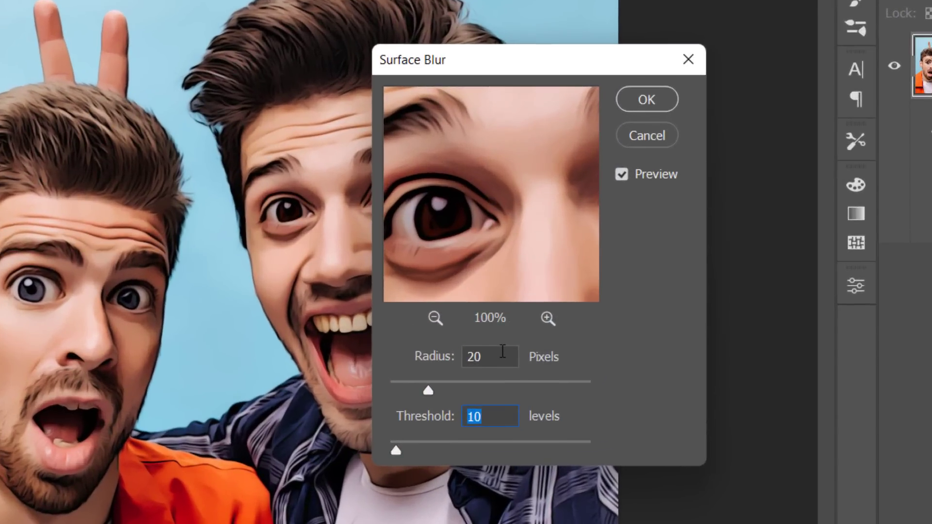
left_click(523, 307)
left_click(500, 415)
left_click_drag(492, 201, 470, 277)
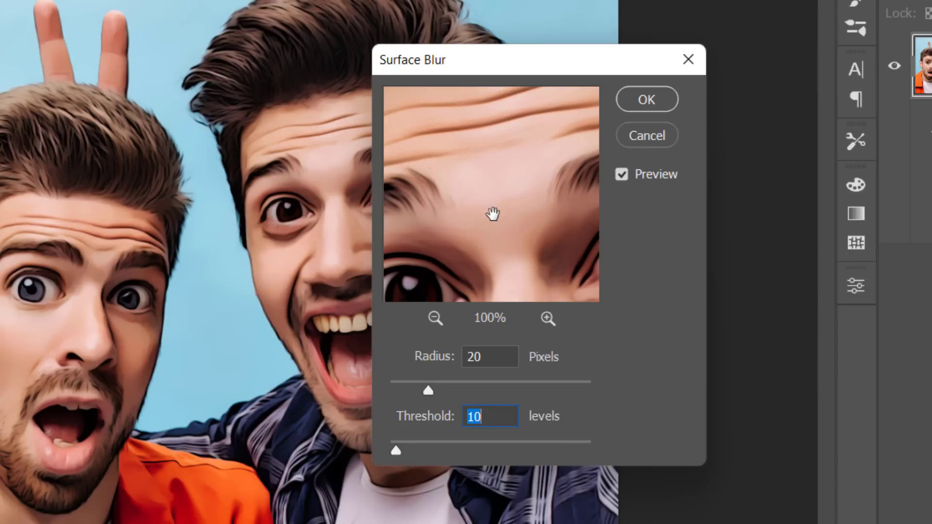
left_click(643, 98)
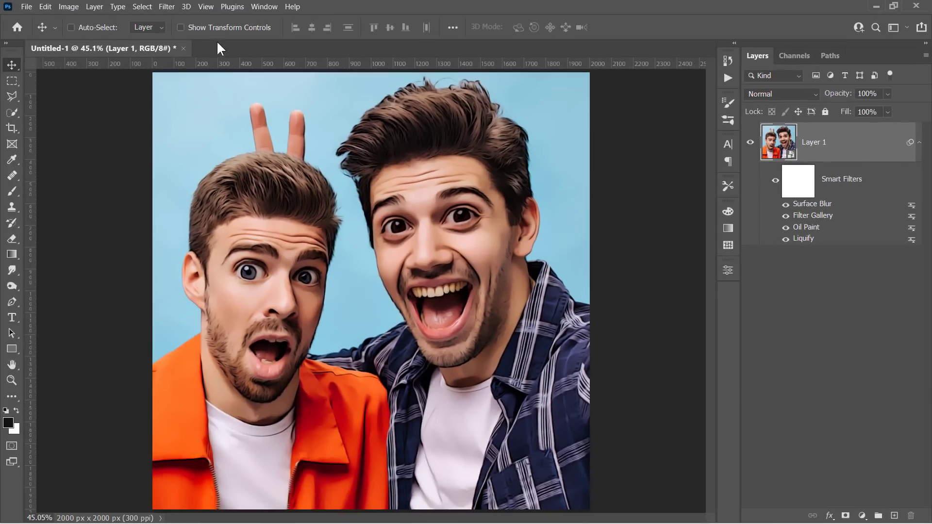
Add a second Oil Paint smart filter with the same settings.
left_click(170, 7)
mouse_move(287, 230)
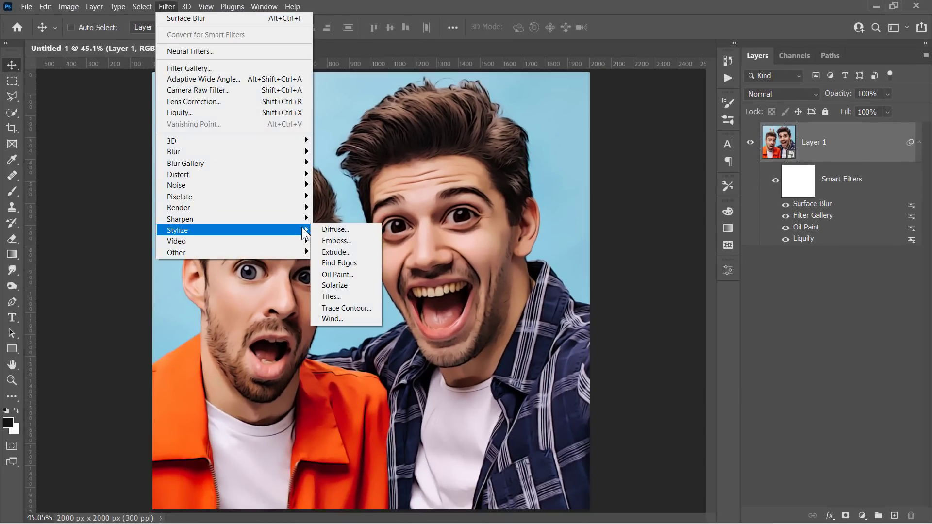
left_click(334, 274)
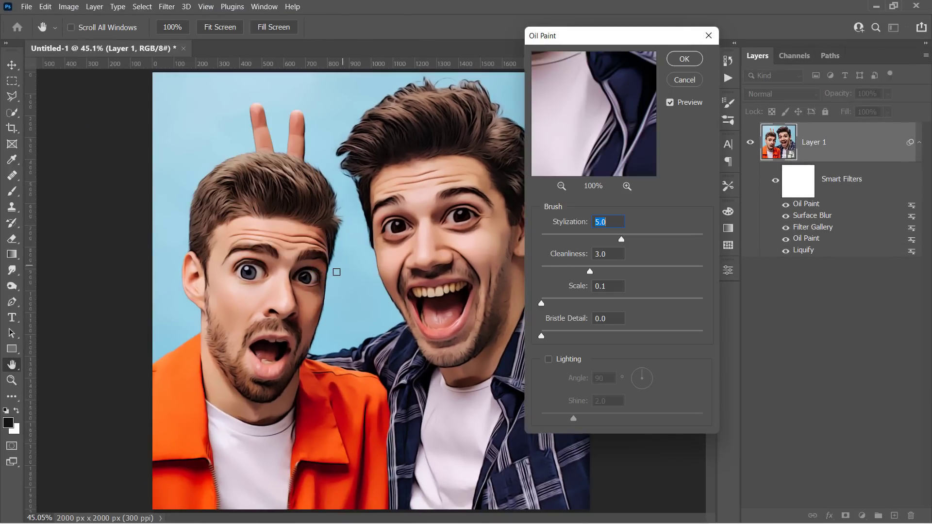
left_click_drag(672, 43, 633, 72)
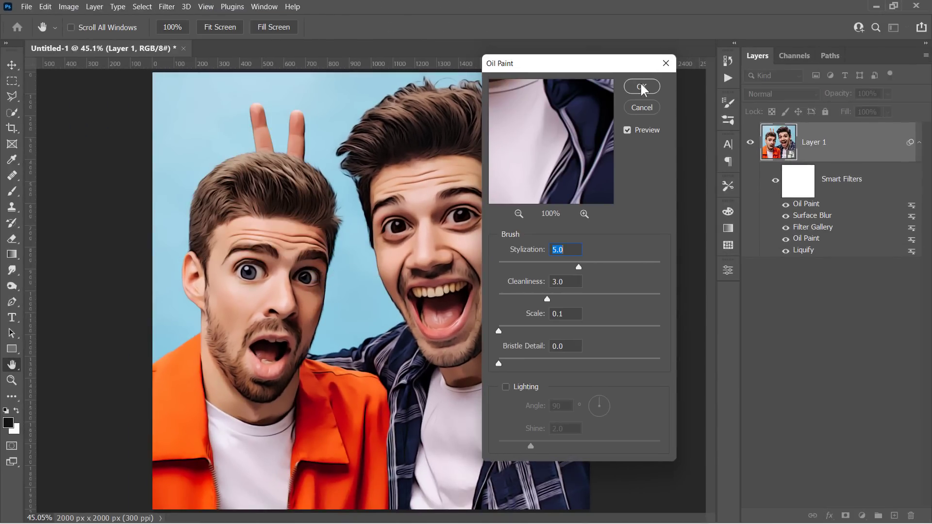
left_click(641, 87)
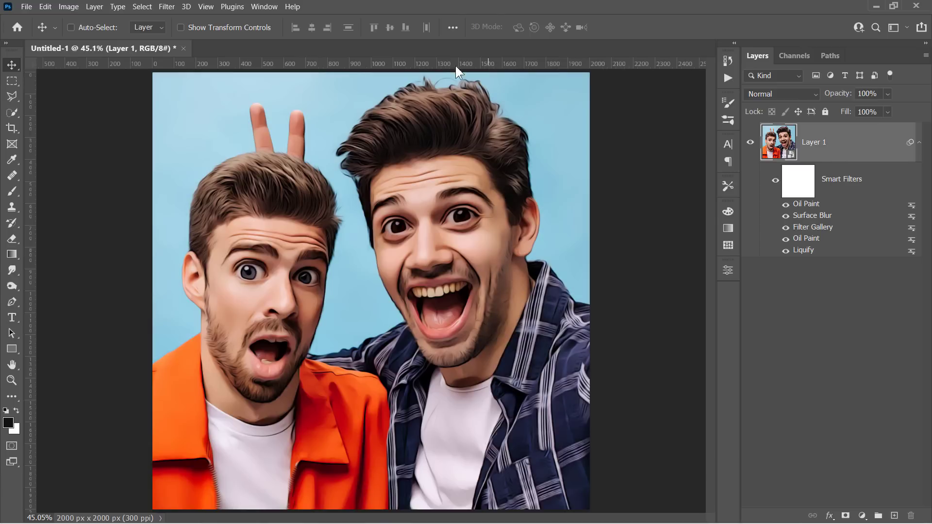
Apply an Unsharp Mask smart filter at Amount 150%, Radius 8 and Threshold 8, comparing the preview.
left_click(167, 7)
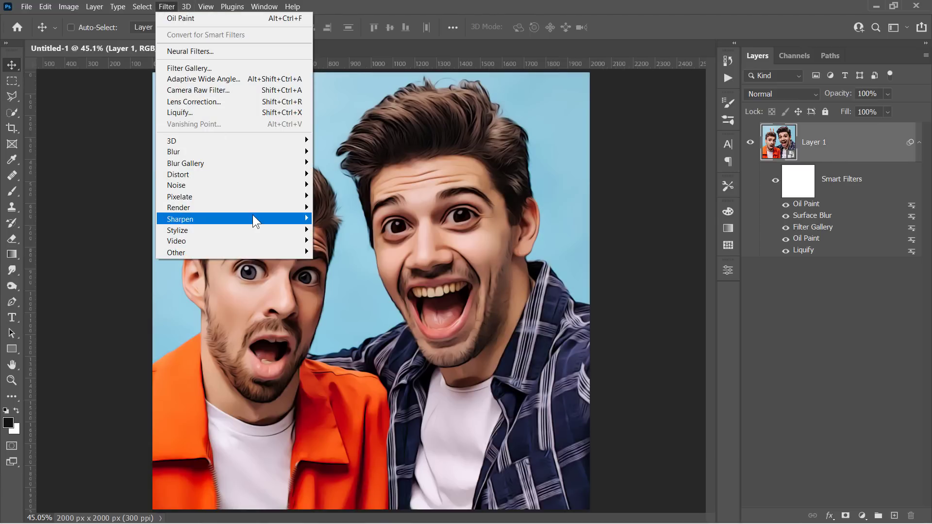
mouse_move(264, 219)
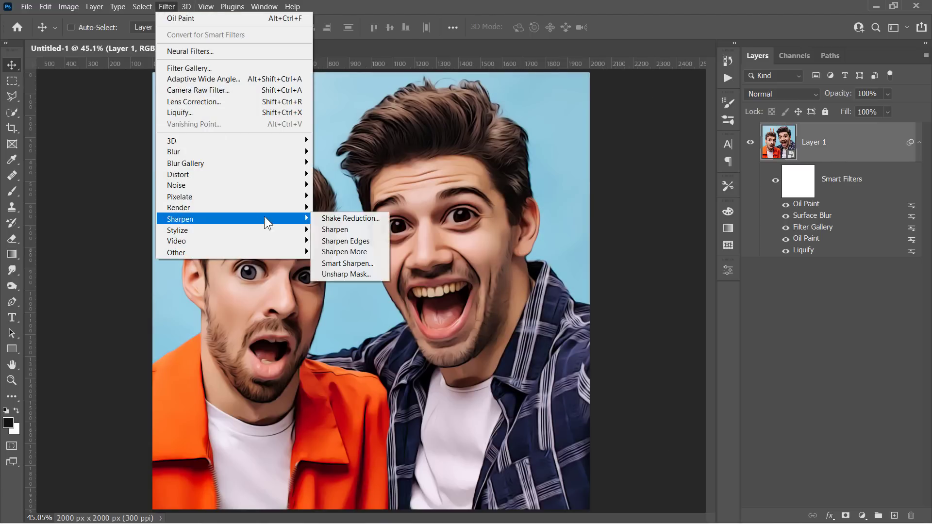
left_click(344, 272)
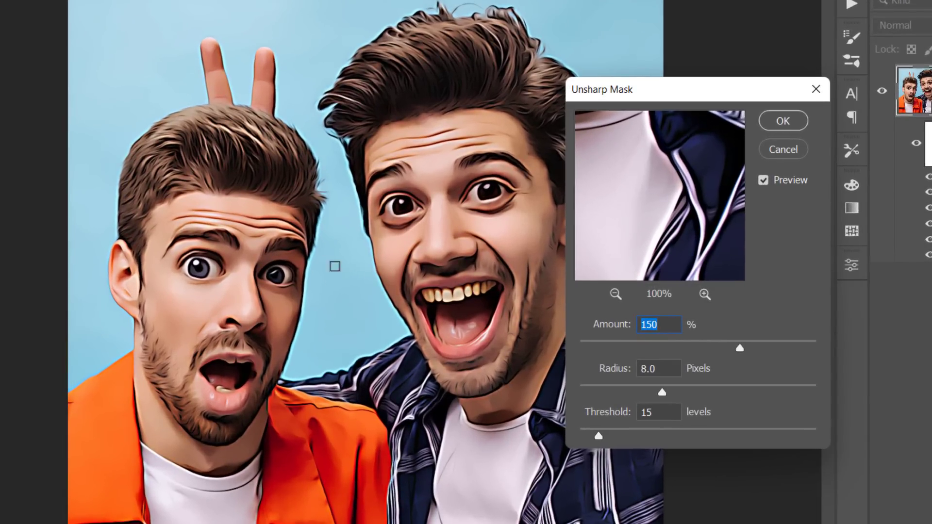
left_click(596, 313)
type("8")
left_click(762, 180)
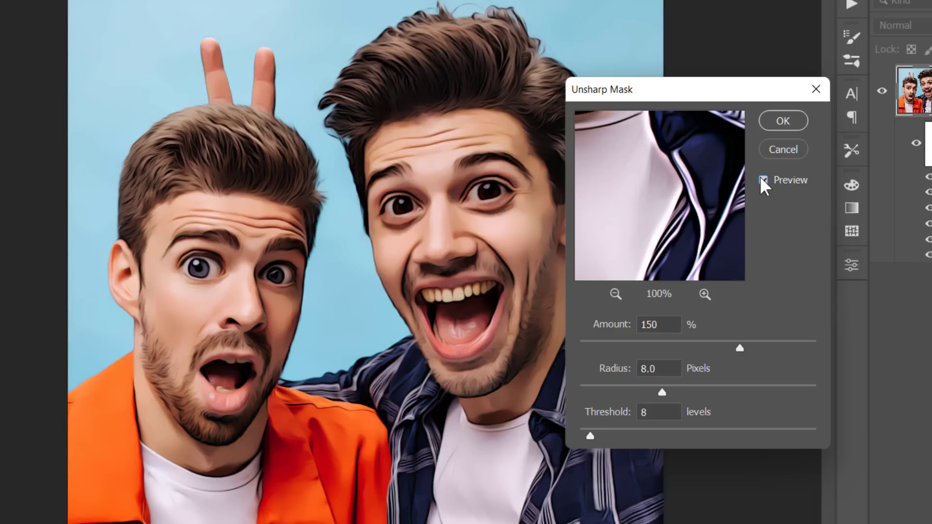
left_click(761, 179)
left_click(762, 180)
left_click(762, 180)
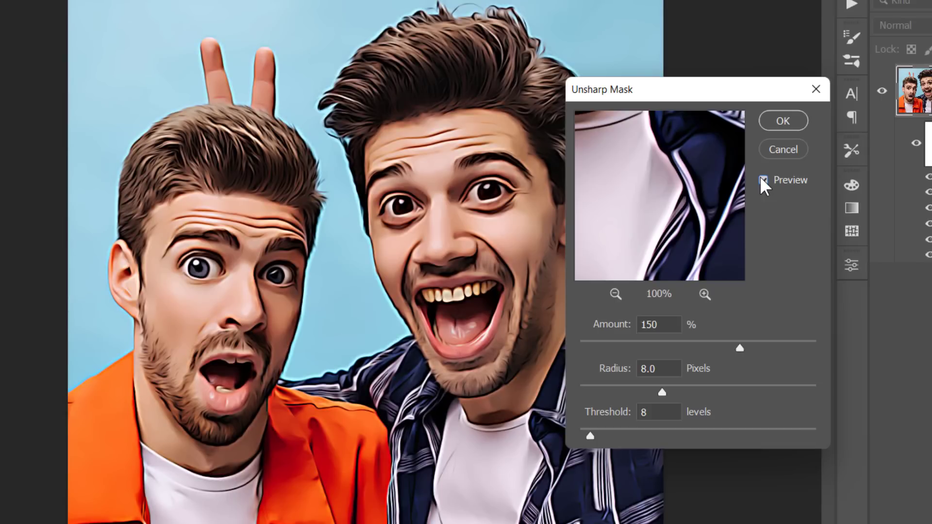
left_click(779, 120)
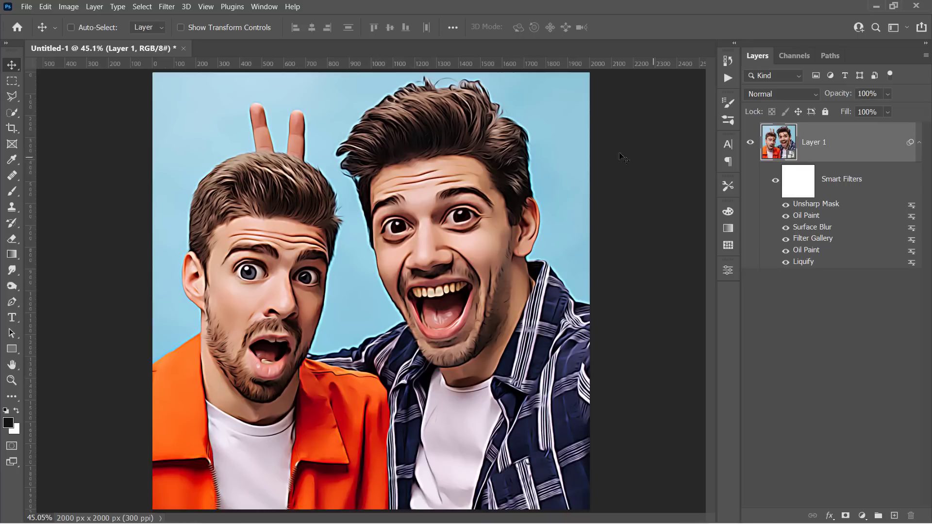
Add a Smart Sharpen smart filter at Amount 150%, Radius 1.5 px and Reduce Noise 100%.
left_click(167, 6)
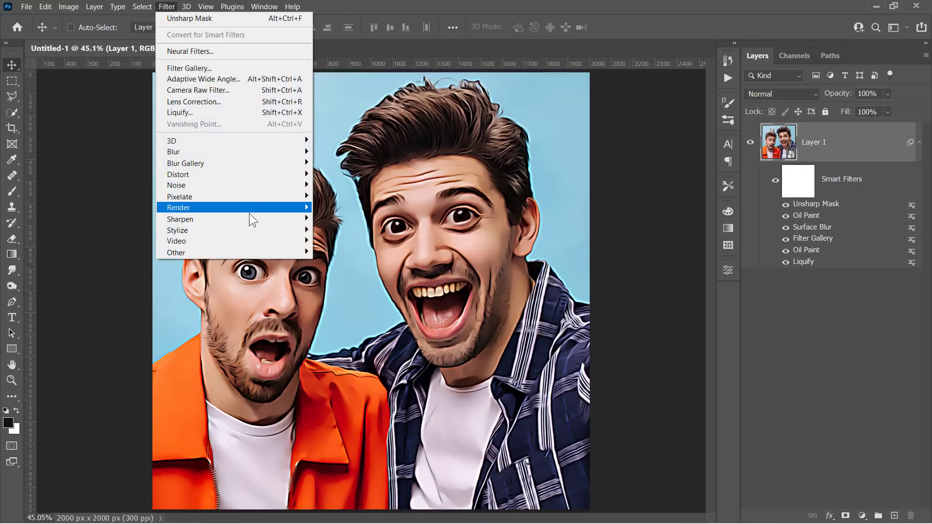
mouse_move(252, 217)
left_click(345, 263)
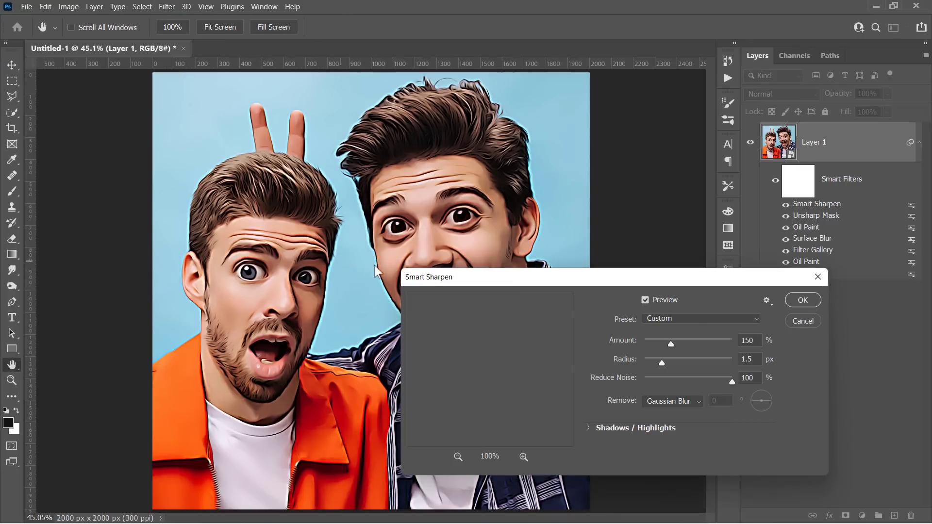
left_click_drag(514, 279, 572, 212)
left_click(426, 218)
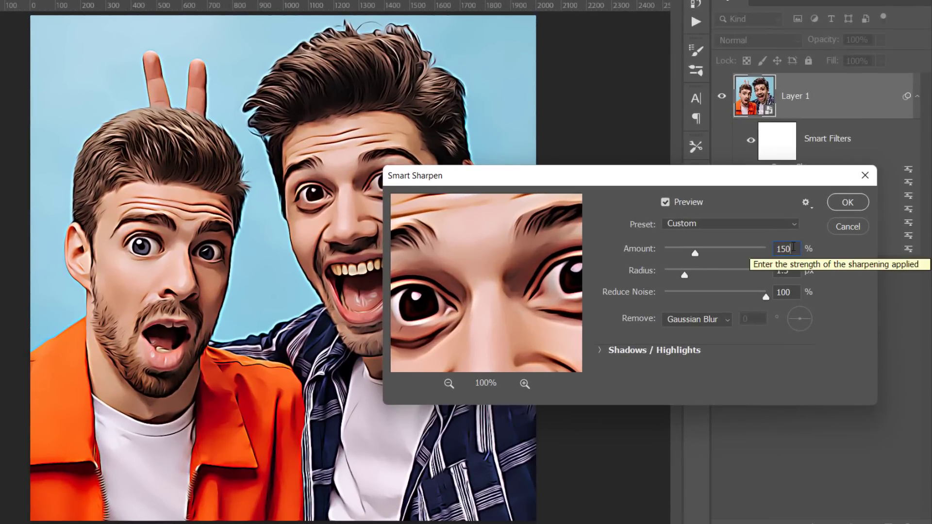
left_click(792, 267)
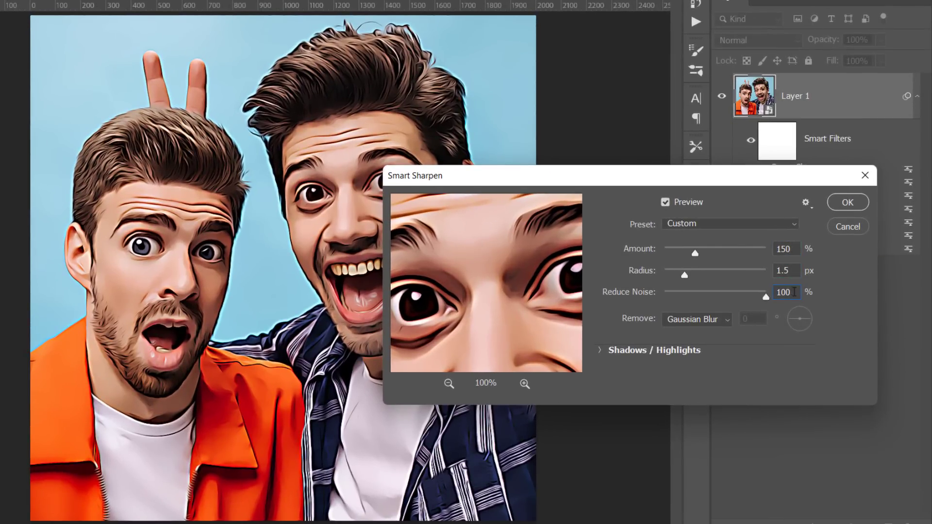
left_click(840, 202)
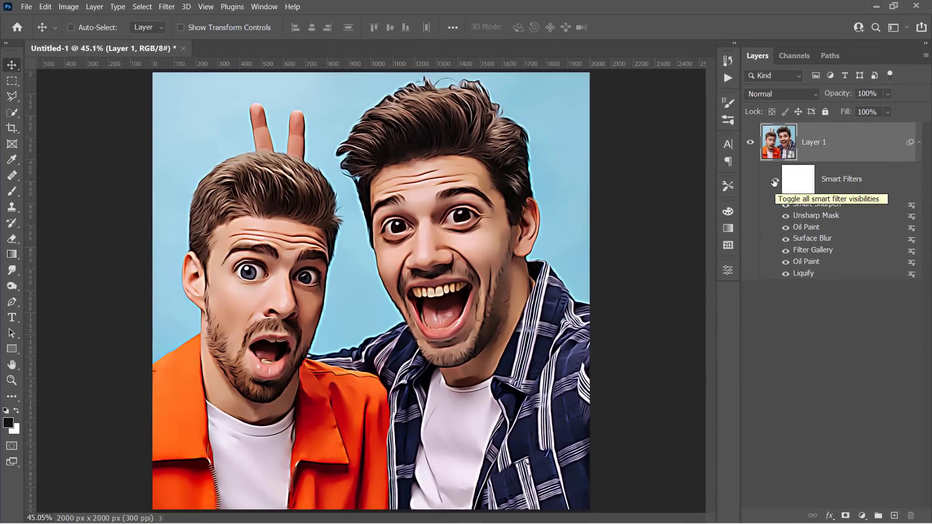
Toggle the smart filters off and on to compare the cartoon with the original portrait.
left_click(750, 140)
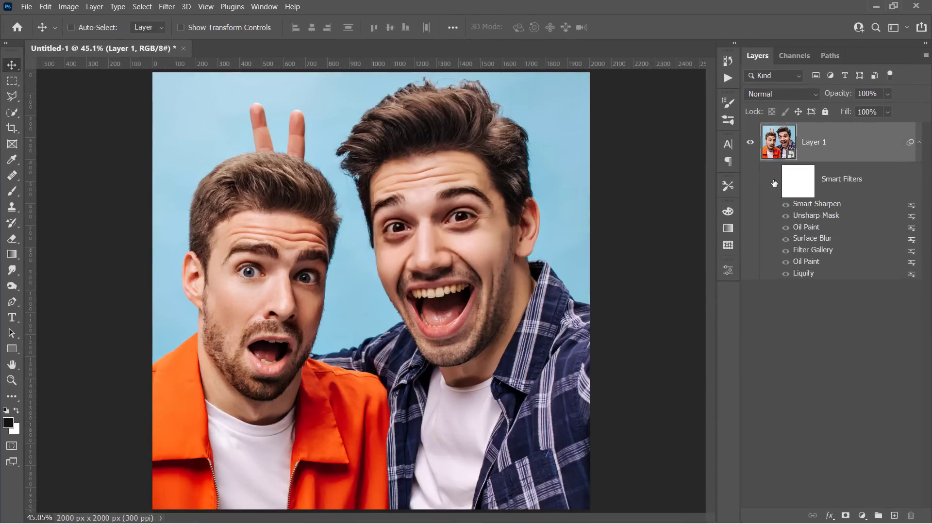
left_click(774, 182)
left_click(774, 183)
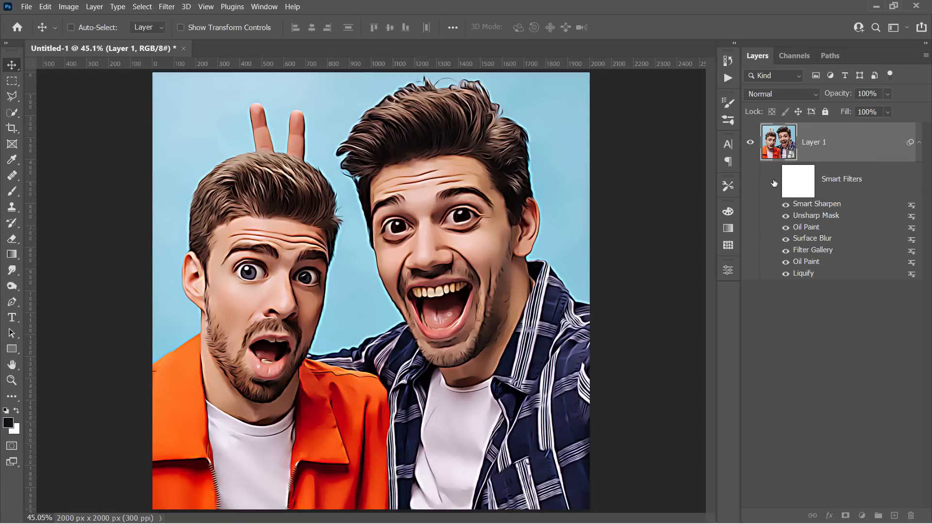
left_click(774, 183)
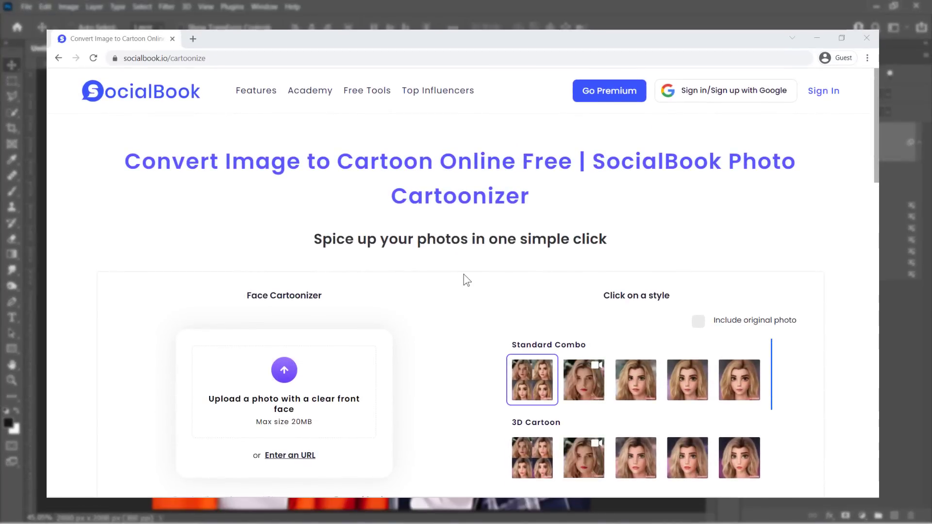
Upload a portrait photo to the SocialBook cartoonizer.
scroll(464, 275, "down", 3)
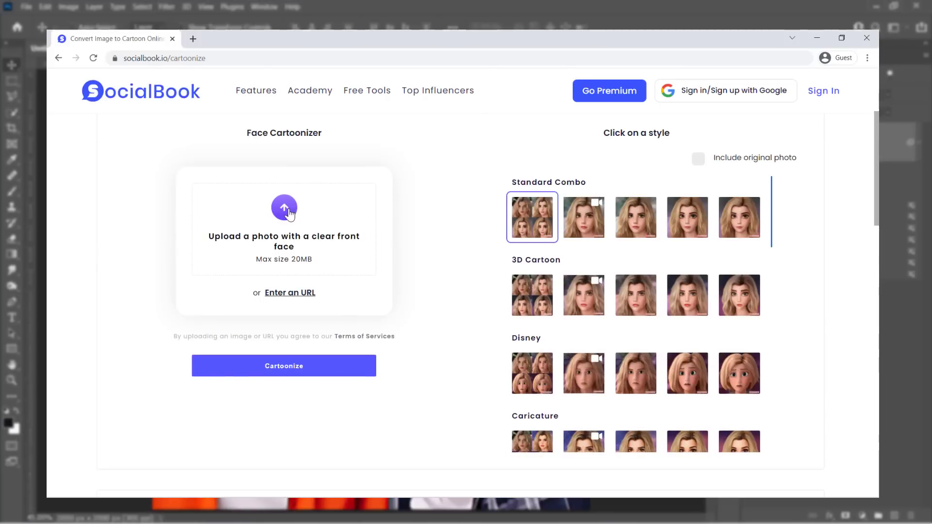
left_click(289, 214)
double_click(421, 127)
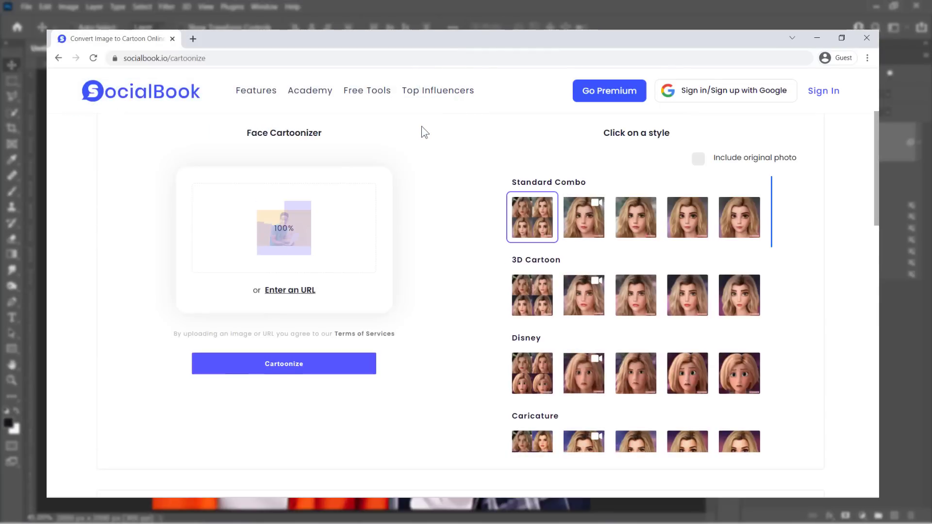
Generate a 3D Cartoon version, entering the verification code, and view the result enlarged.
left_click(655, 303)
left_click(273, 368)
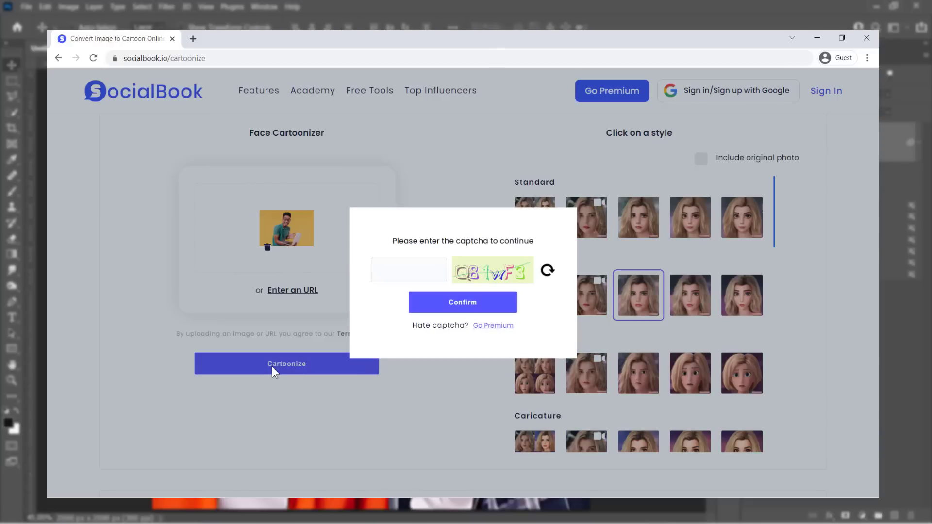
left_click(408, 270)
type("q81wf3")
left_click(432, 303)
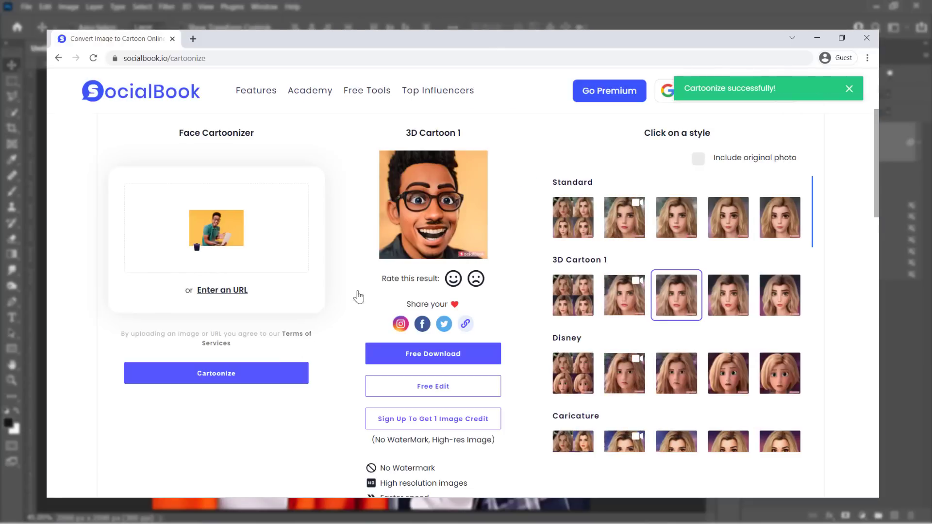
left_click(432, 225)
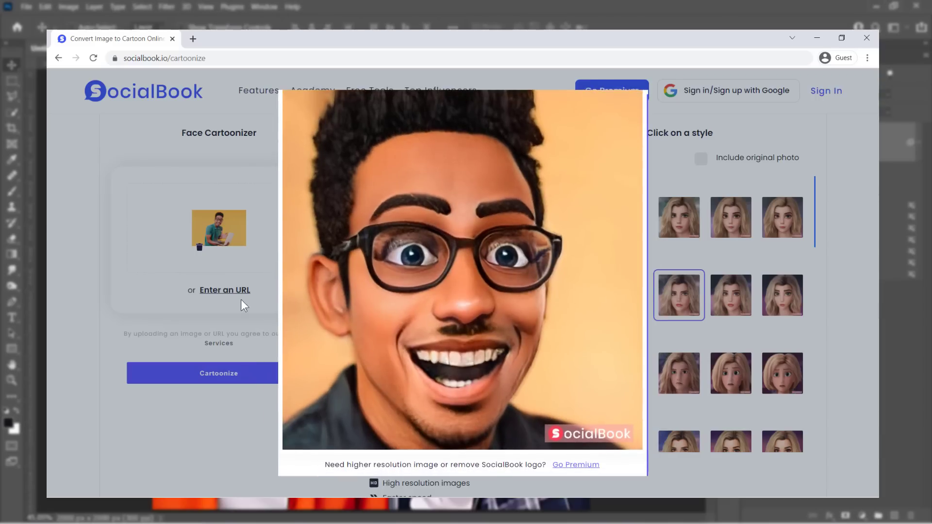
left_click(240, 299)
Generate the Standard Combo cartoon version and enlarge its result.
left_click(566, 223)
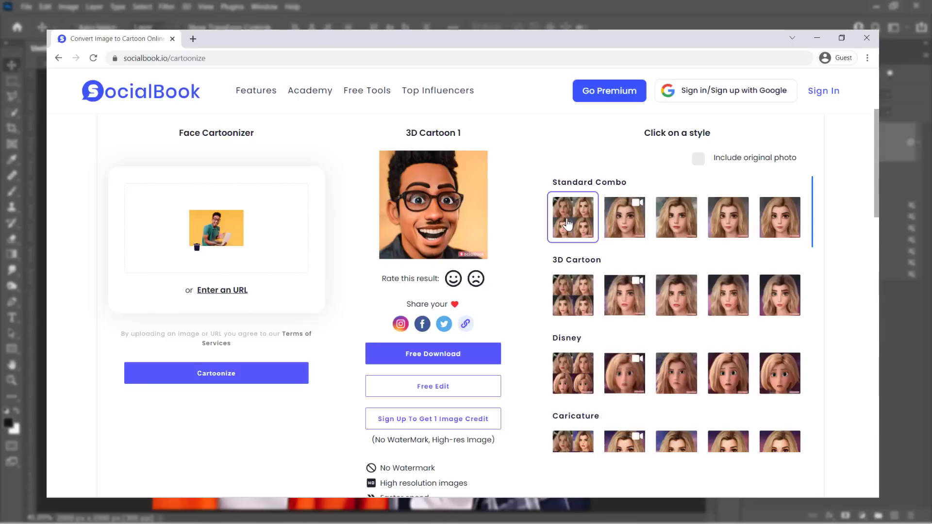
left_click(205, 374)
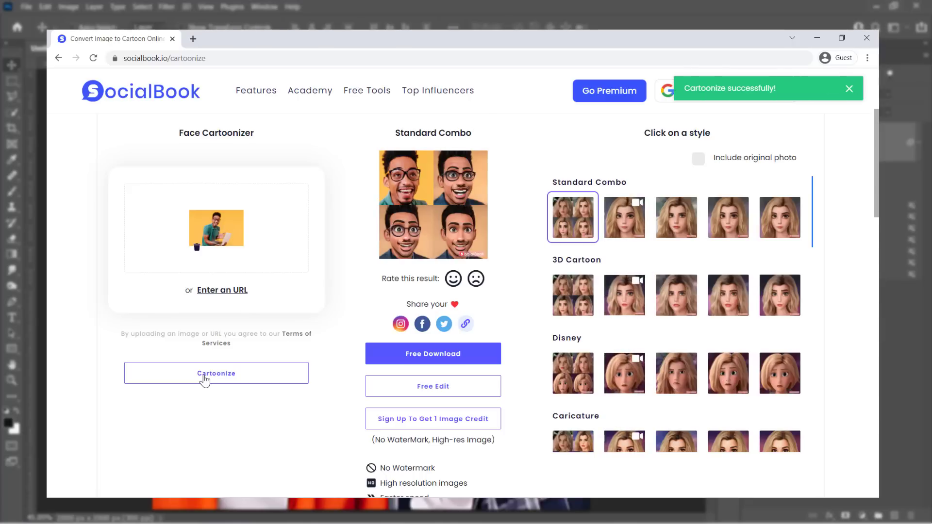
left_click(410, 221)
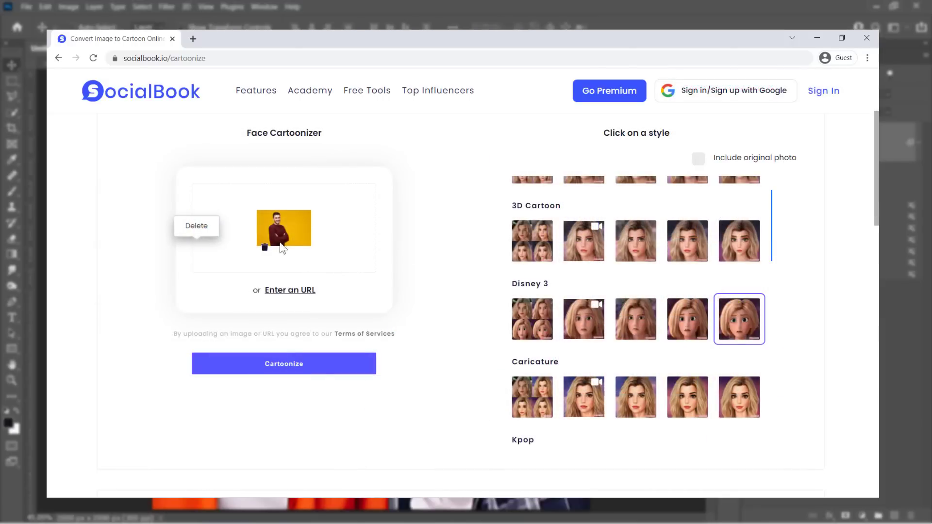
Generate a Caricature 1 version of the second portrait and view the caricature and Older results enlarged.
scroll(631, 291, "down", 2)
left_click(633, 300)
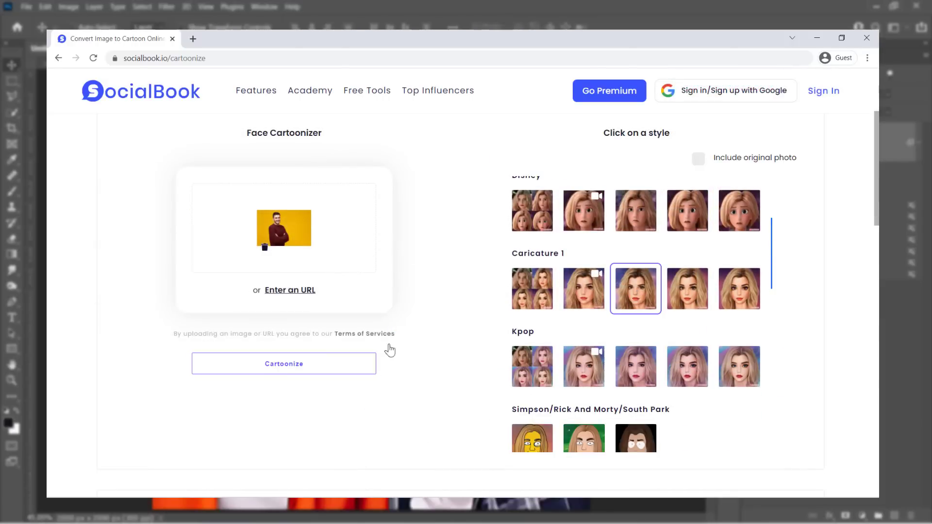
left_click(282, 359)
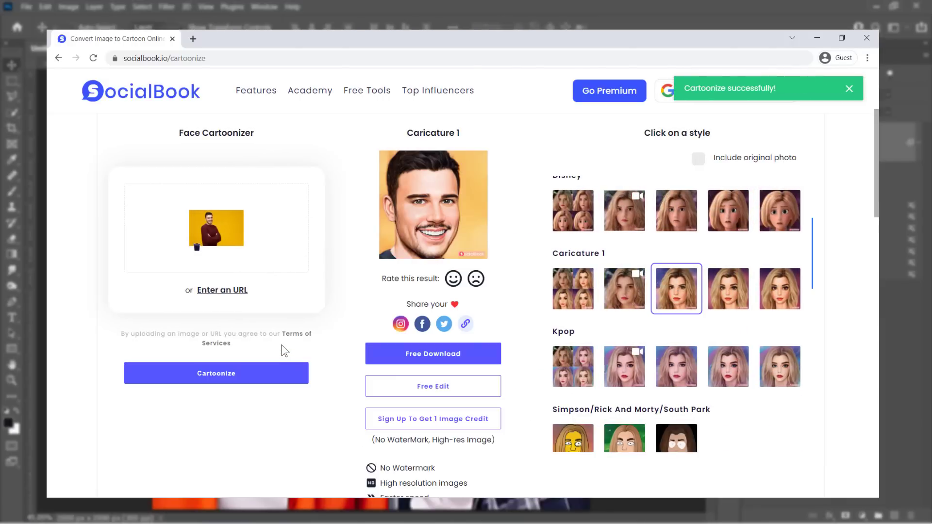
left_click(421, 233)
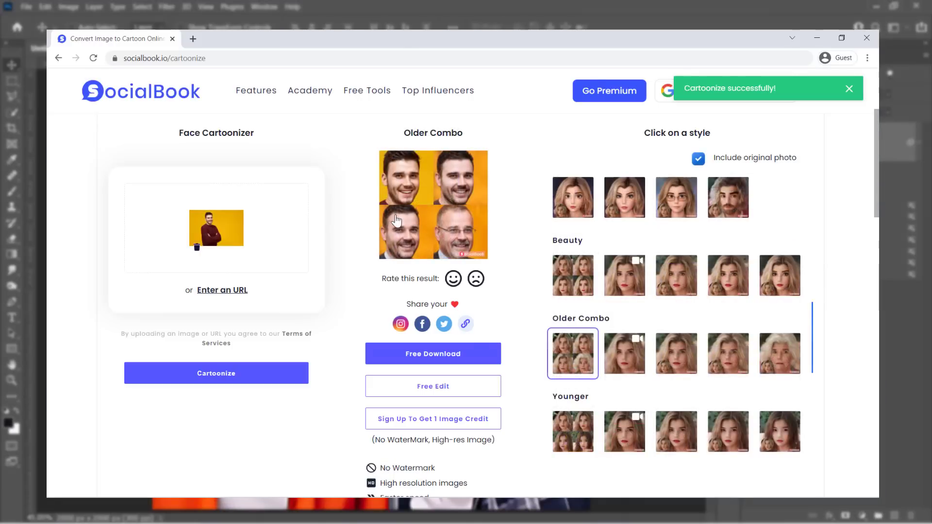
left_click(395, 214)
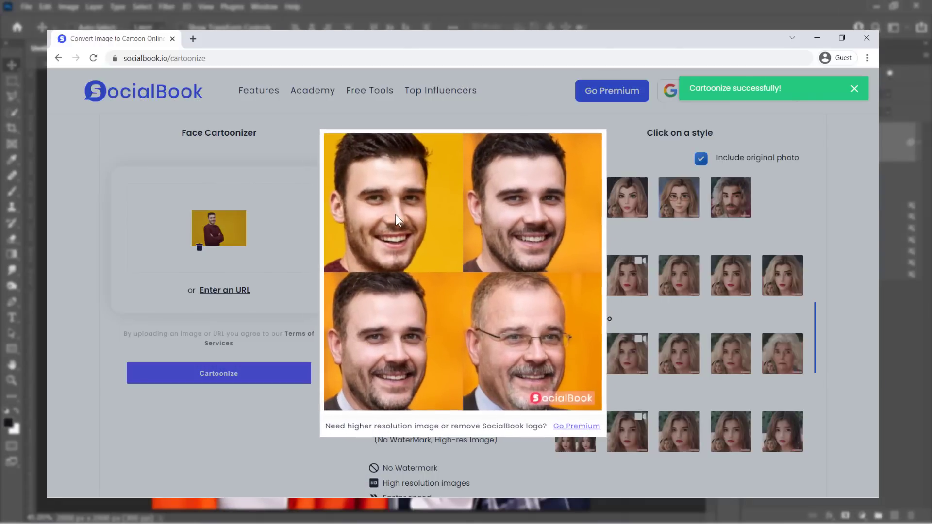
left_click(281, 335)
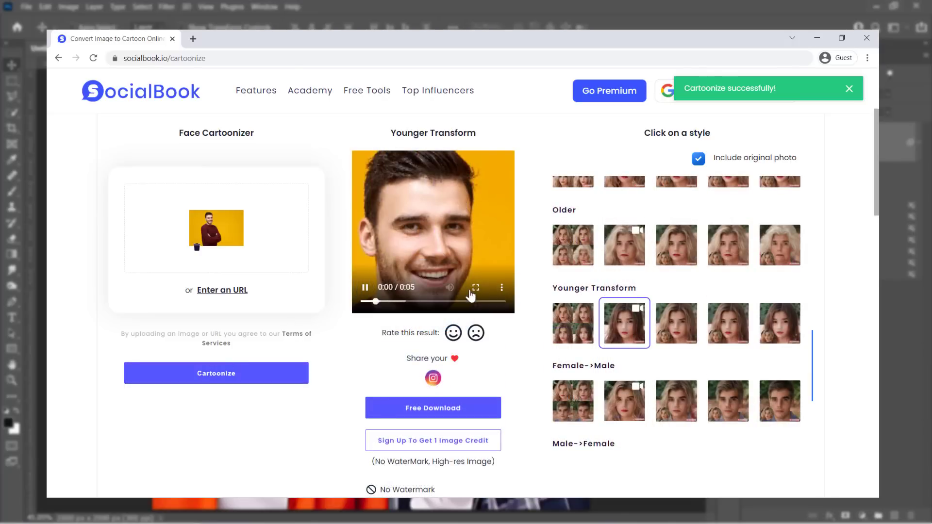
Play the Younger Transform video full screen, then exit full screen.
left_click(363, 290)
left_click(476, 287)
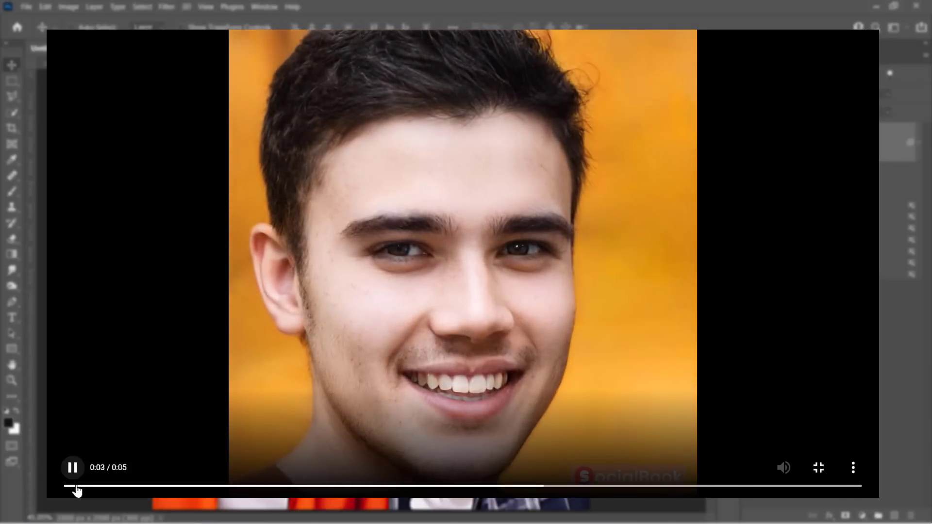
key("Escape")
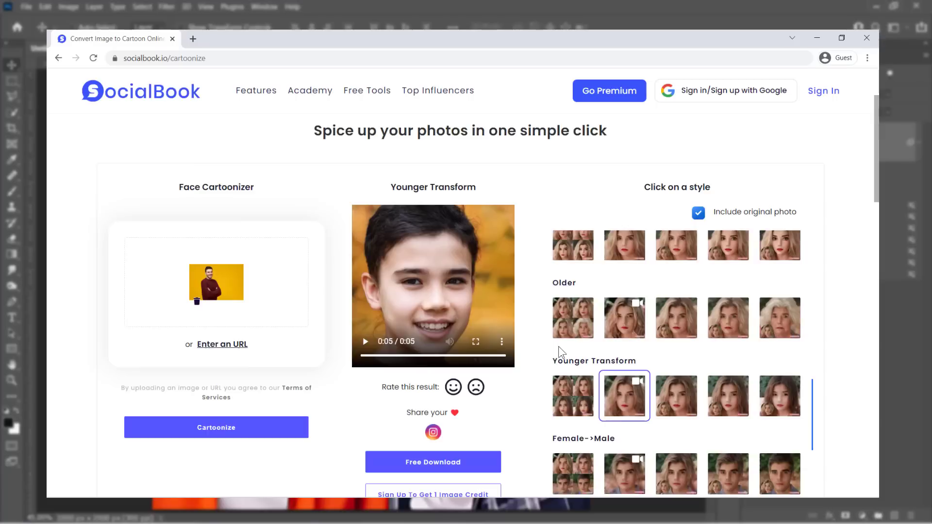
scroll(558, 345, "down", 5)
Cartoonize the full-body sample photo with Realistic 1, enlarge the result, and view the premium plans.
scroll(554, 349, "down", 10)
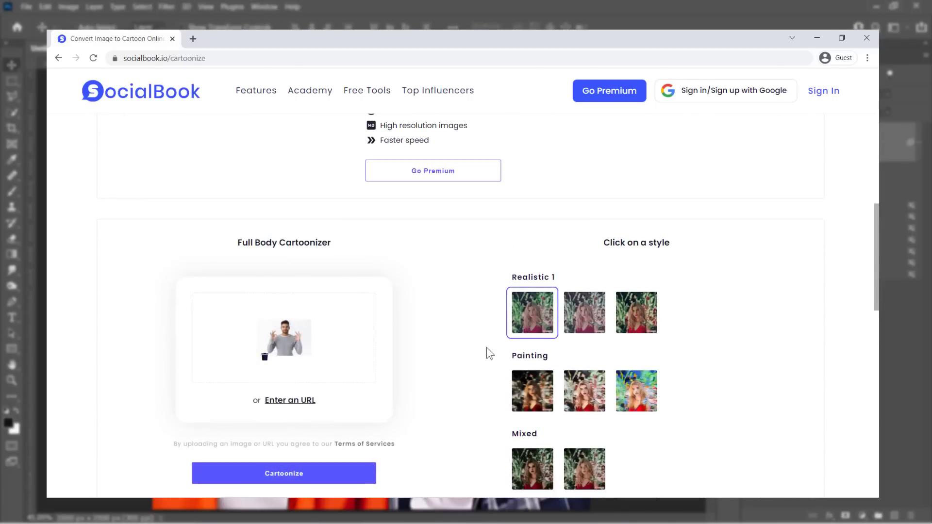
left_click(269, 473)
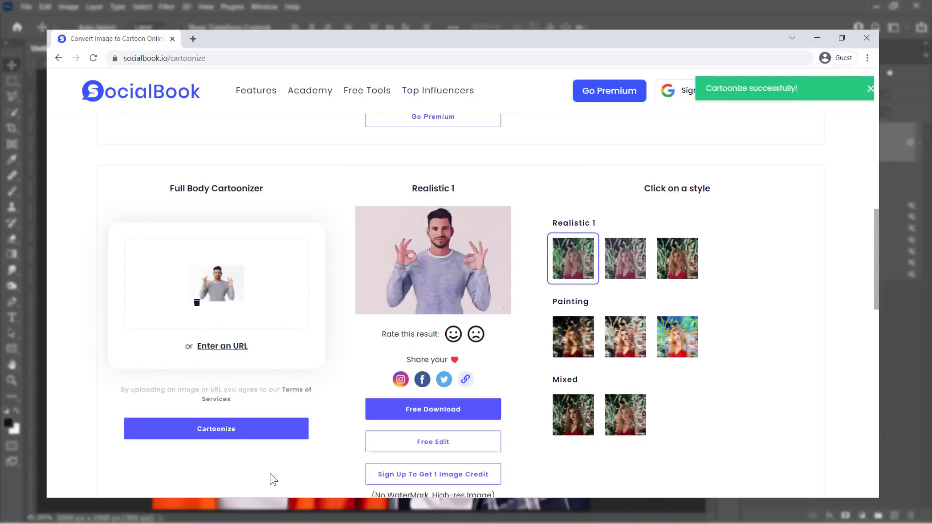
left_click(443, 271)
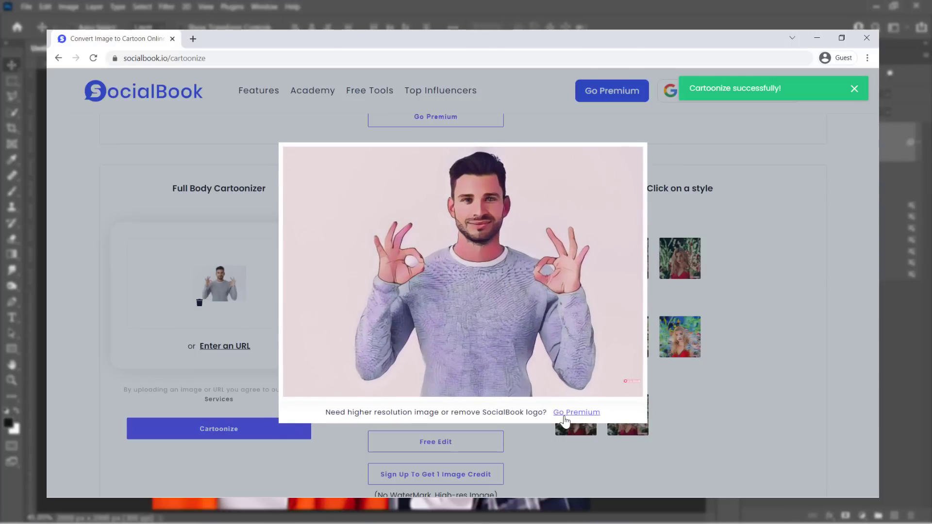
left_click(568, 413)
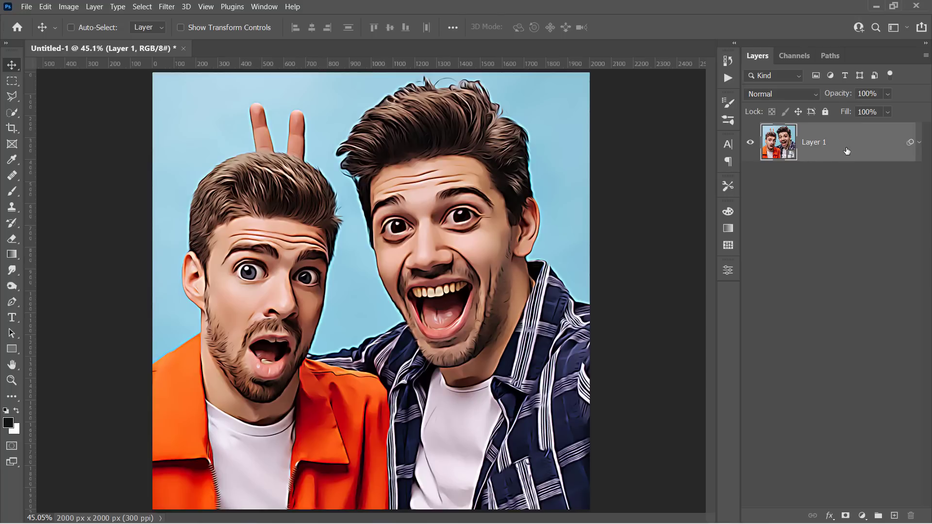
Duplicate Layer 1 with Ctrl+J and blur the copy with a 20-pixel Gaussian Blur.
key("ctrl+j")
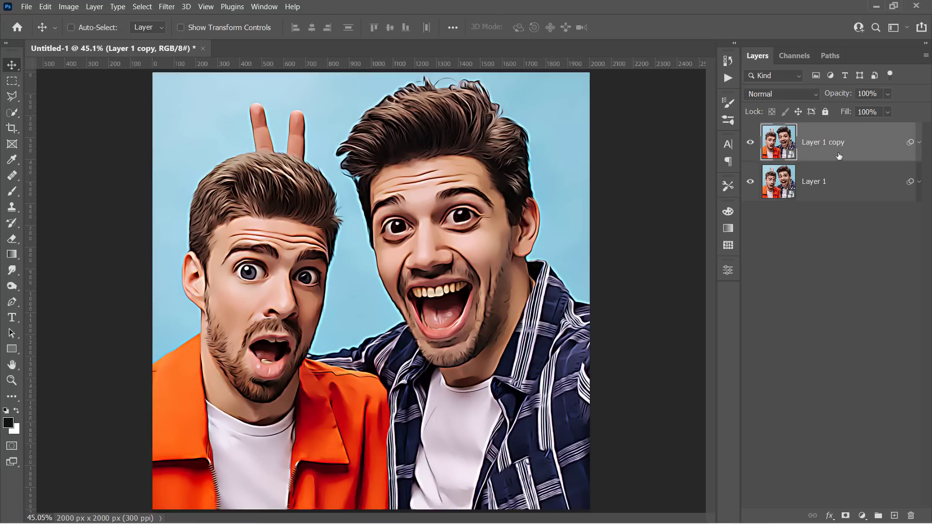
left_click(167, 6)
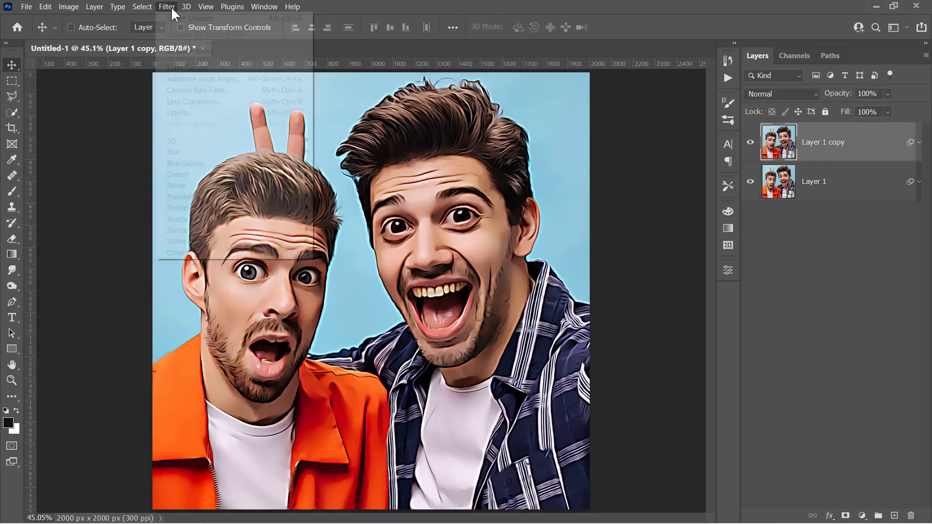
mouse_move(222, 152)
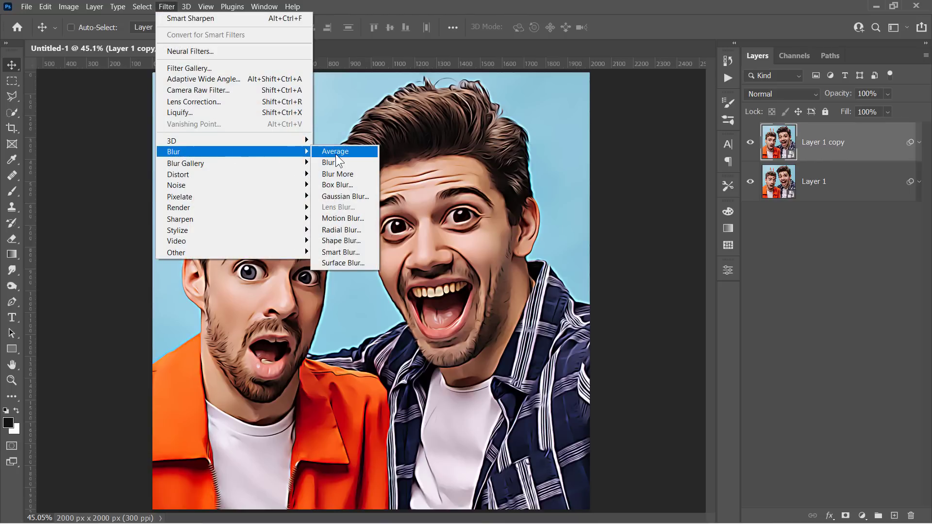
left_click(330, 196)
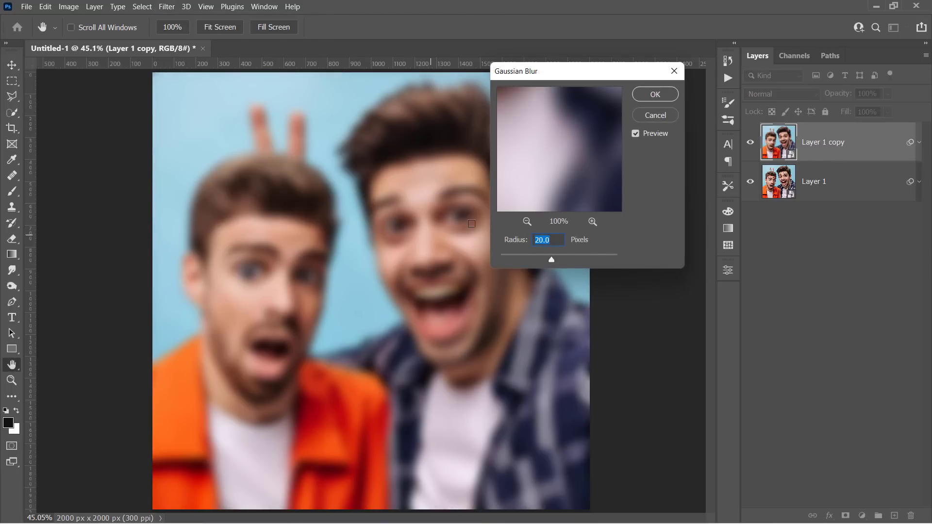
left_click(557, 241)
left_click(650, 95)
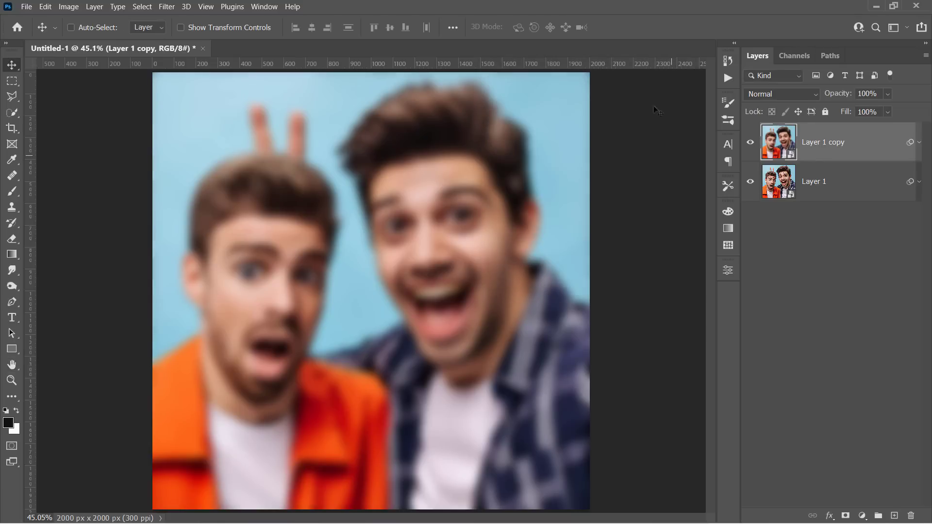
left_click(861, 515)
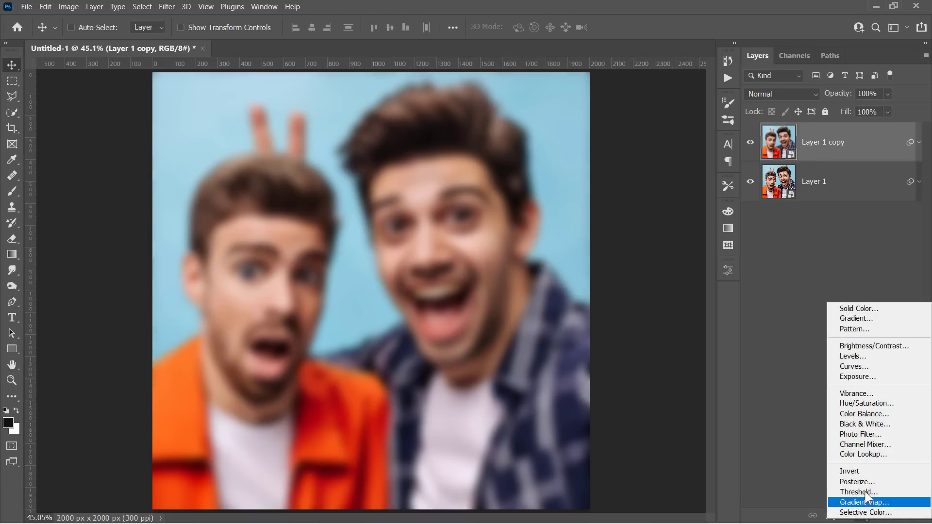
Add Invert and Black & White adjustment layers, each clipped to the blurred copy.
left_click(865, 473)
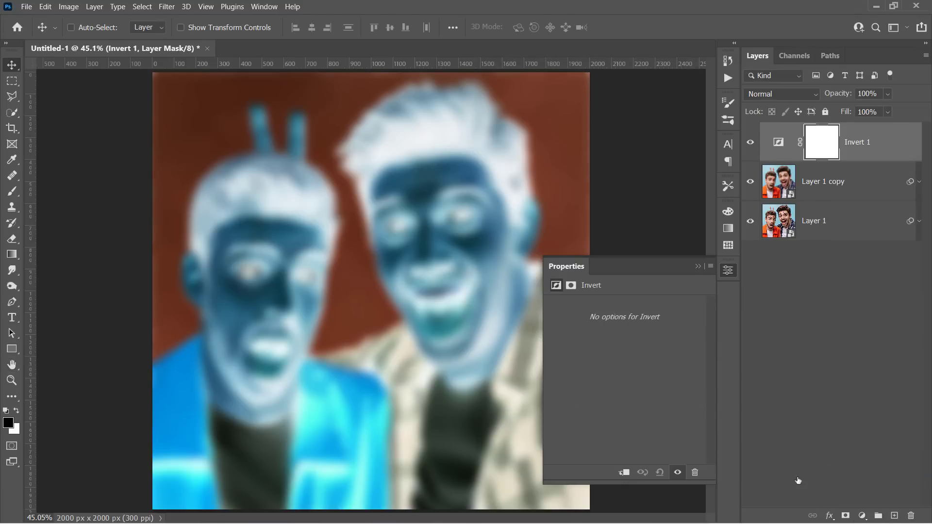
left_click(626, 473)
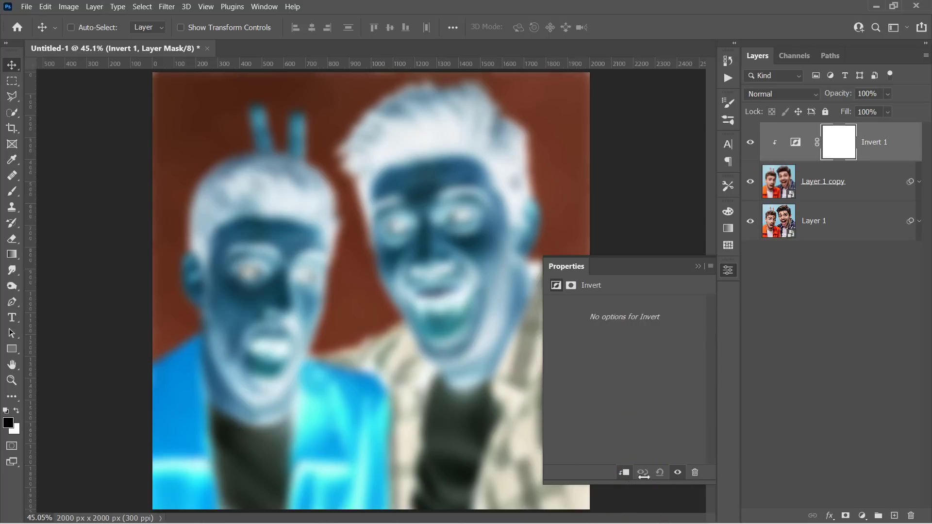
left_click(862, 515)
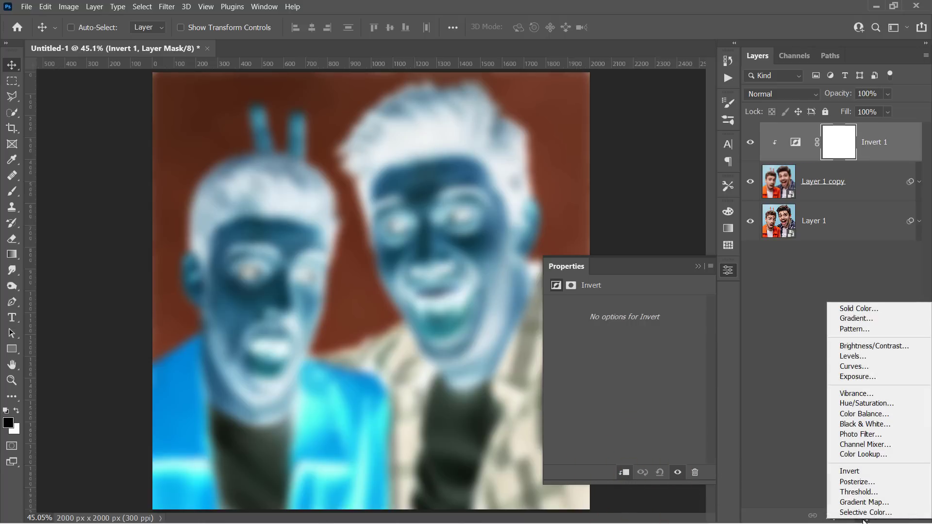
left_click(855, 424)
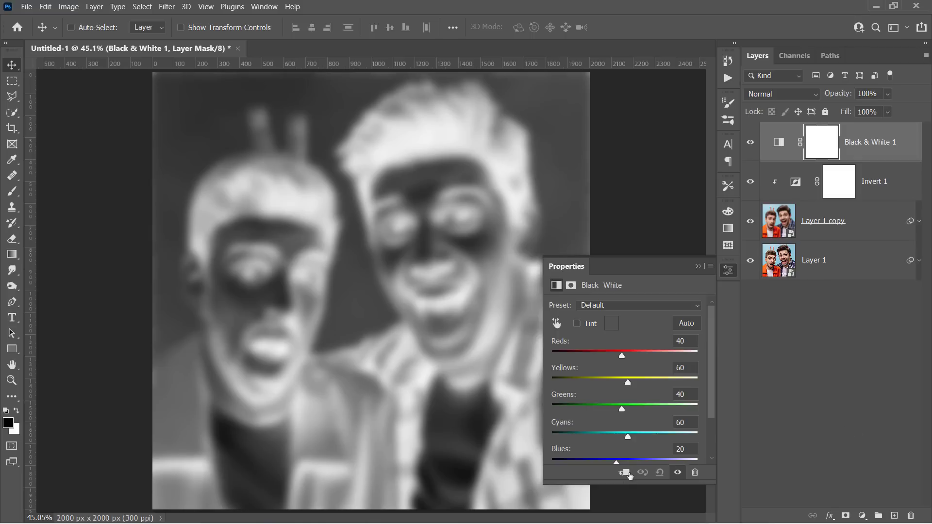
left_click(625, 473)
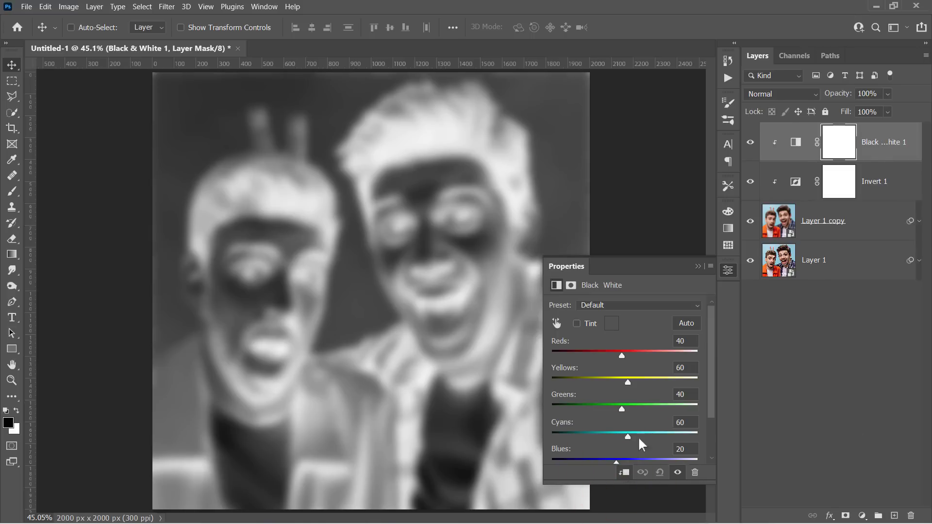
left_click(697, 266)
Select the Black & White, Invert and Layer 1 copy layers together.
left_click(881, 155)
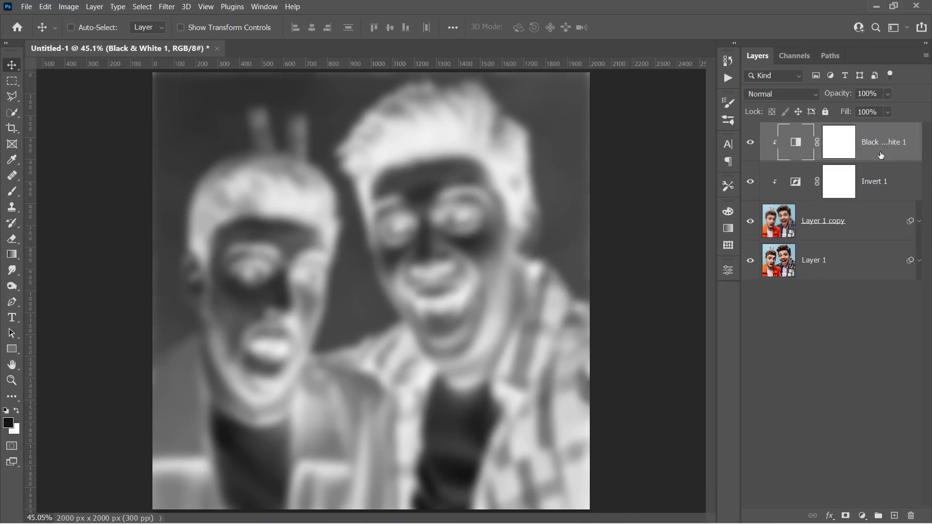
key("shift")
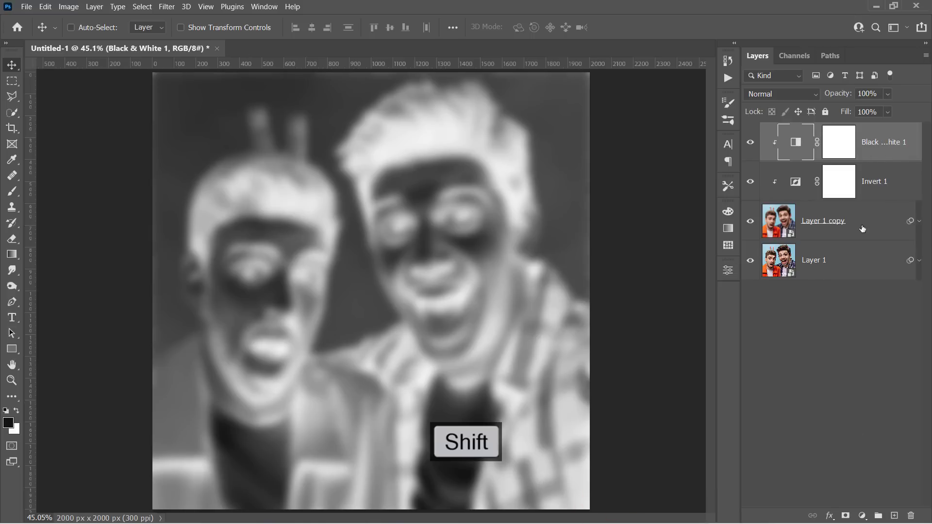
left_click(863, 228, "shift")
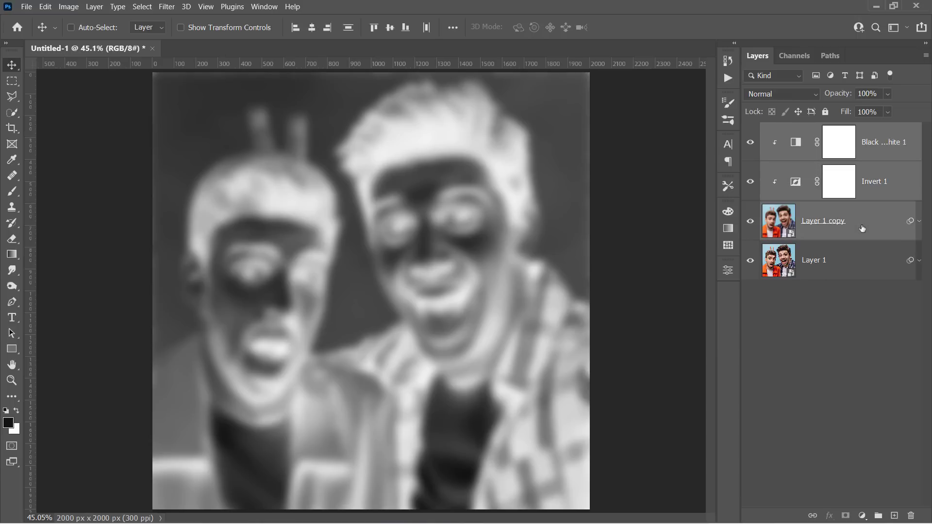
Group the three selected layers and name the group 'Tone - Opacity'.
key("ctrl+g")
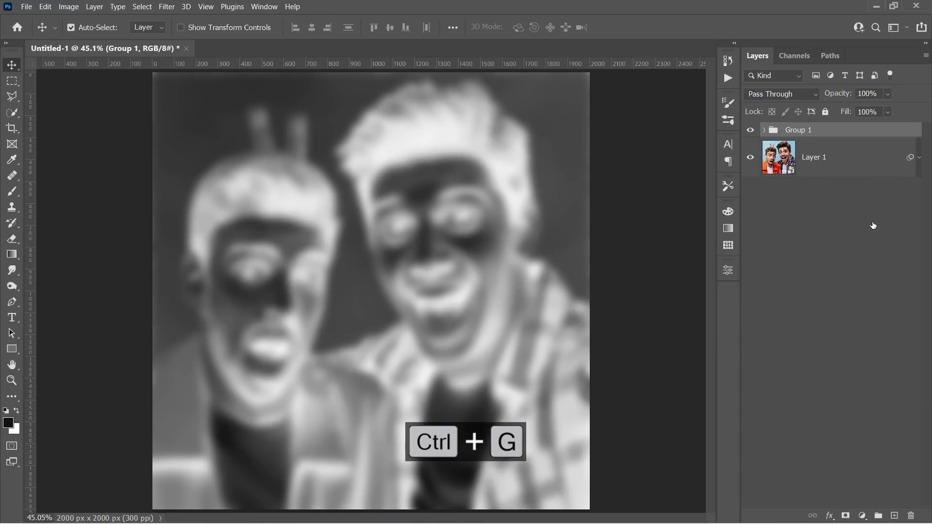
double_click(802, 130)
type("T")
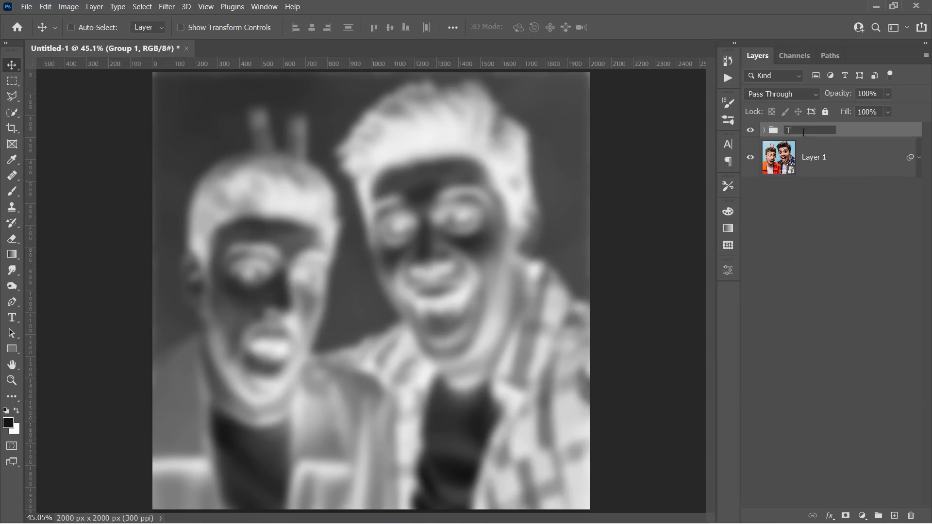
type("one - Opacity")
key("Return")
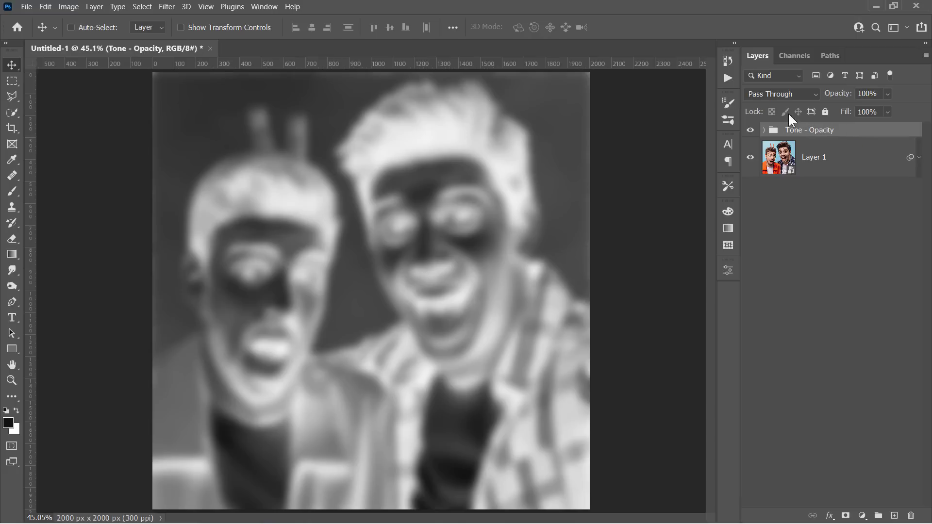
Set the group to Overlay blend mode at 30% opacity and compare it hidden and shown.
left_click(782, 94)
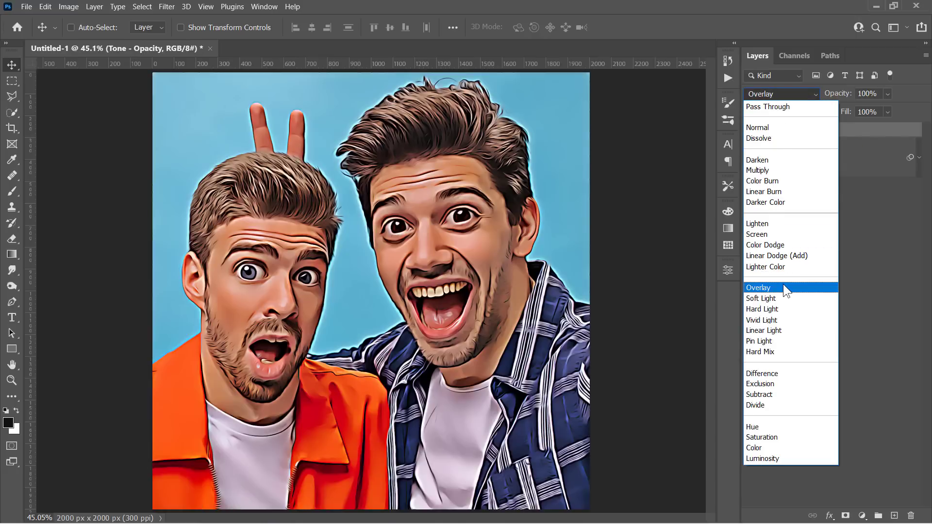
left_click(782, 286)
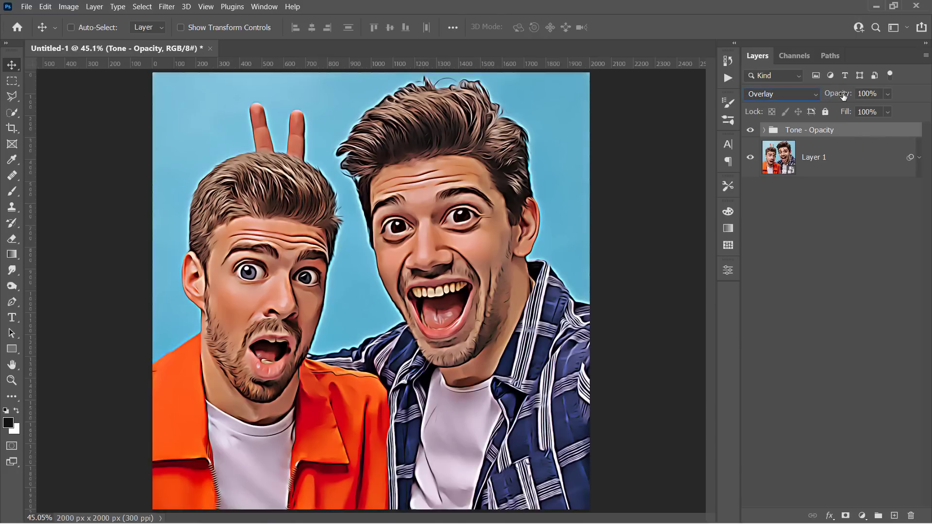
mouse_move(843, 96)
left_mouse_down()
mouse_move(776, 95)
mouse_move(853, 94)
mouse_move(846, 96)
left_mouse_up()
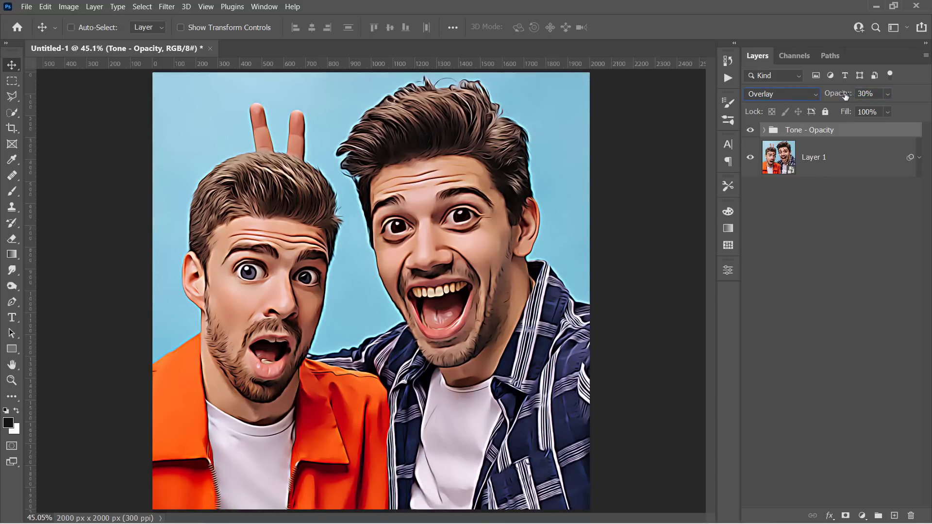
left_click(751, 130)
left_click(751, 130)
left_click(862, 515)
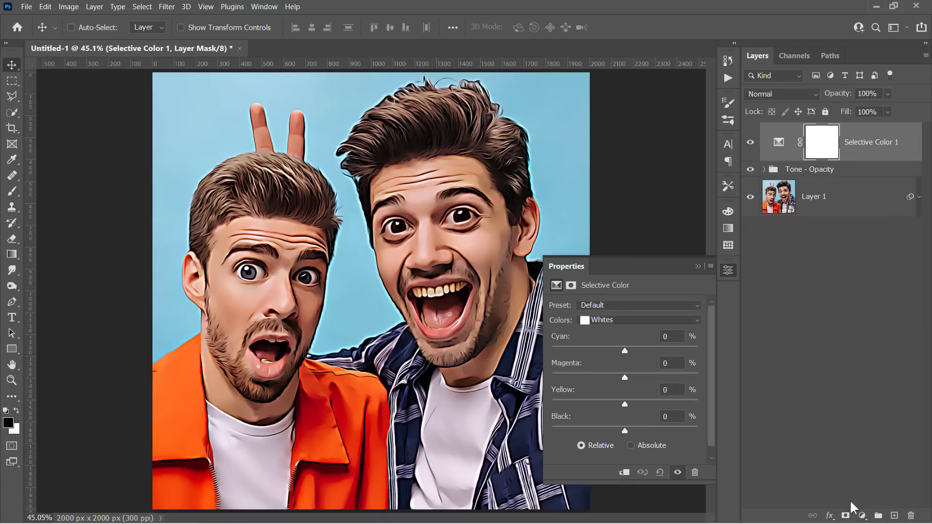
Set Black to -100 for Whites in the Selective Color layer and toggle it to compare.
left_click(611, 329)
left_click(622, 397)
left_click_drag(627, 429, 551, 431)
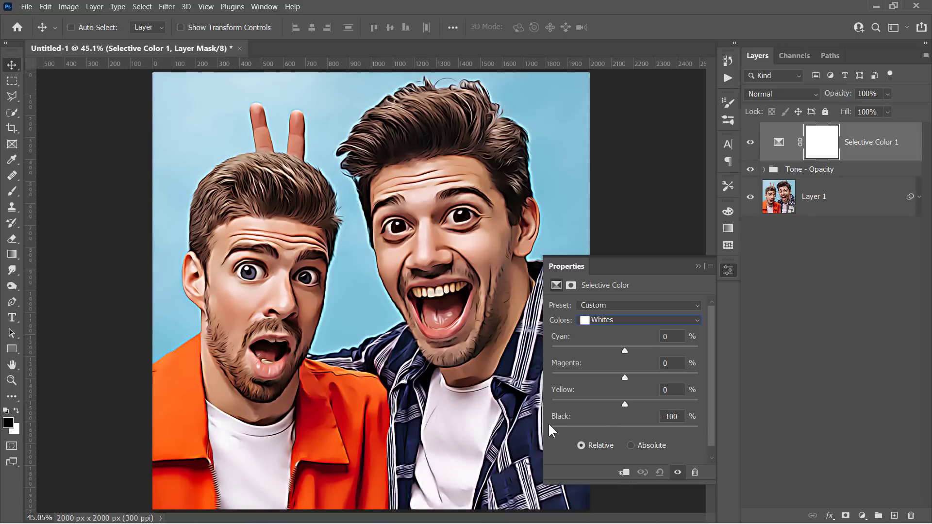
left_click(698, 265)
left_click(751, 144)
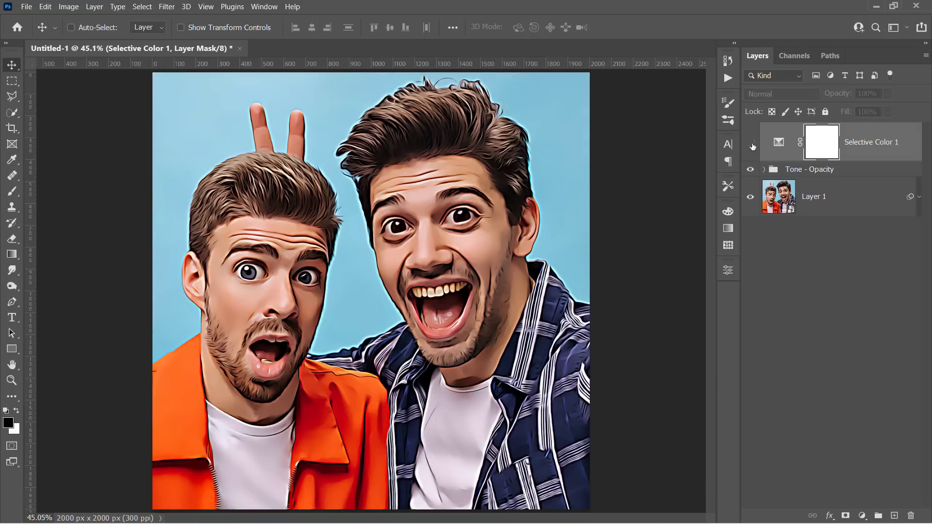
left_click(751, 144)
left_click(750, 144)
Turn the Selective Color layer back on and rename it 'Whites - Opacity'.
left_click(751, 144)
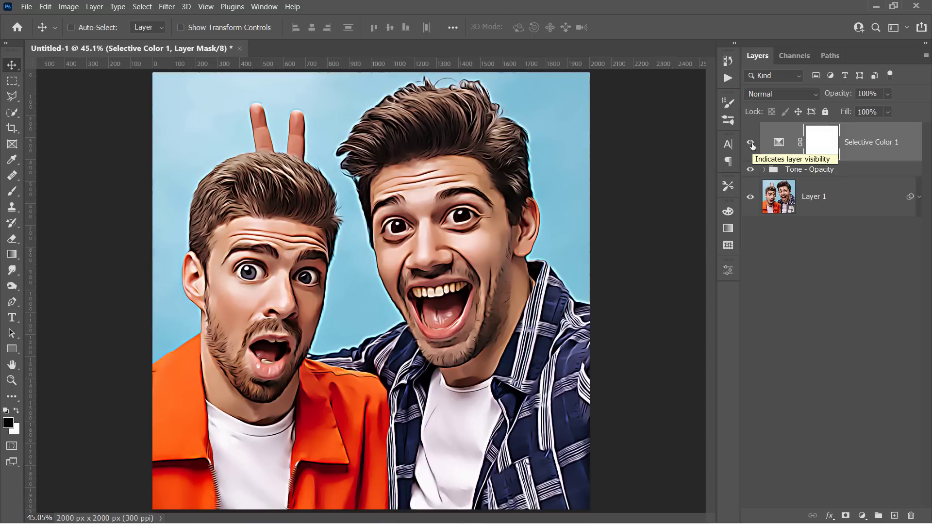
double_click(867, 145)
type("Whites -")
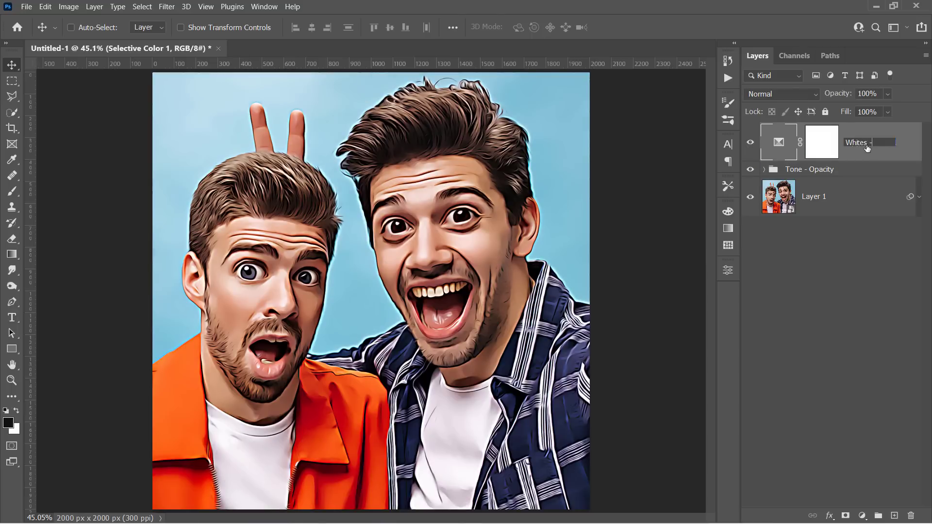
type(" Opacity")
key("Return")
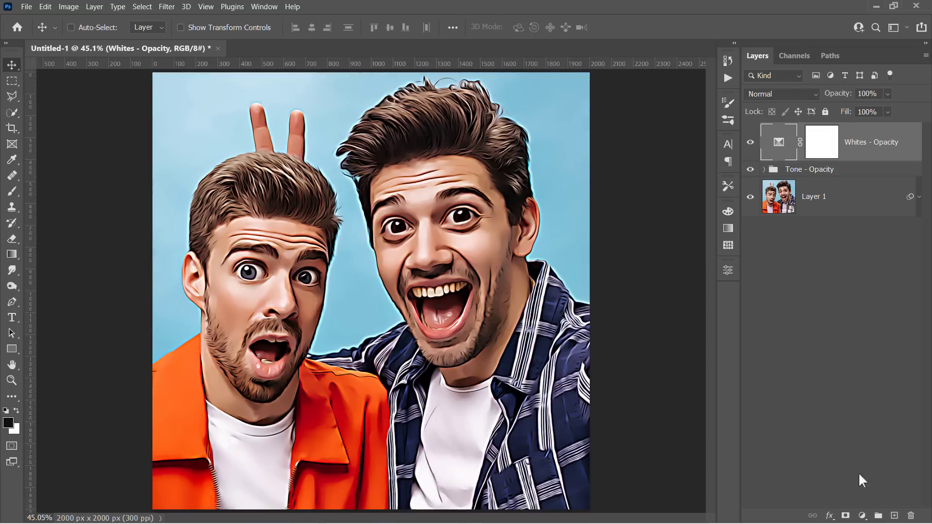
Add a Vibrance adjustment layer with Vibrance +15 and Saturation +7.
left_click(862, 515)
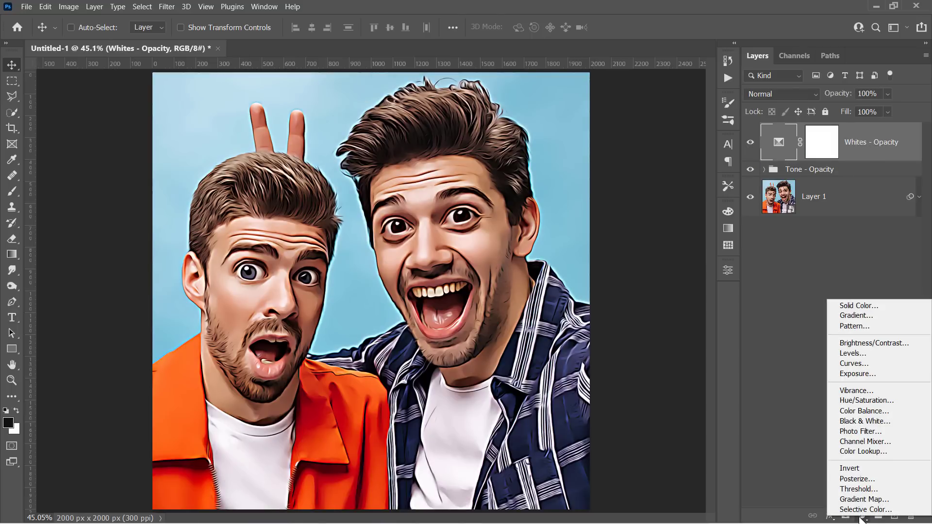
left_click(854, 389)
left_click_drag(640, 317, 630, 346)
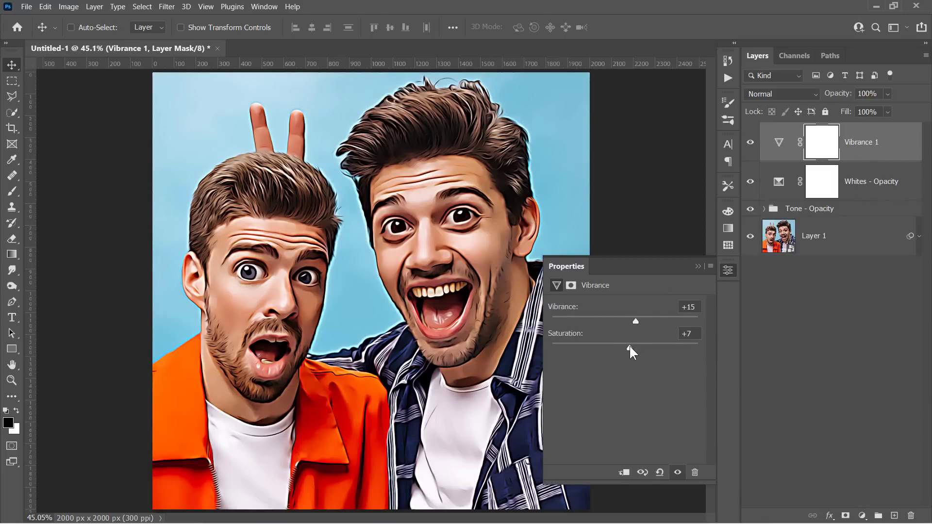
Add a Levels adjustment layer with white 250, midtone 1.05 and black 6.
left_click(862, 516)
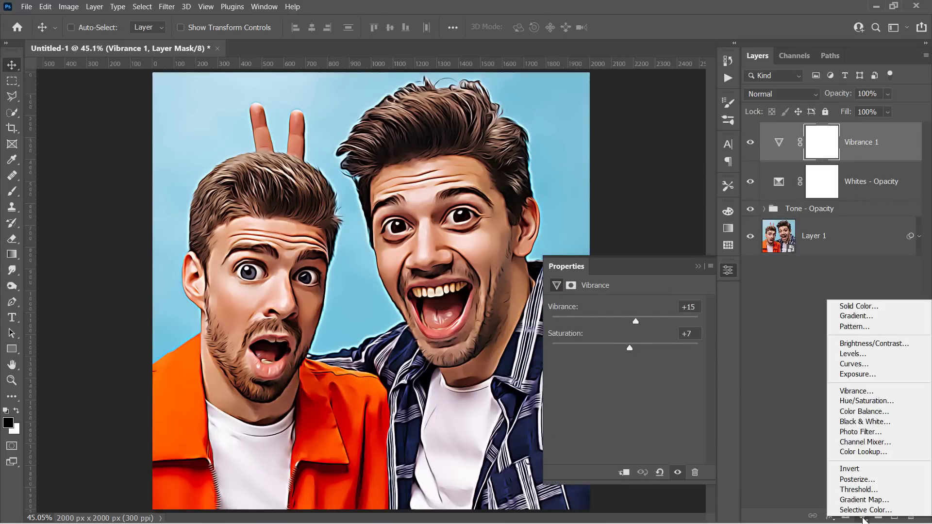
left_click(847, 354)
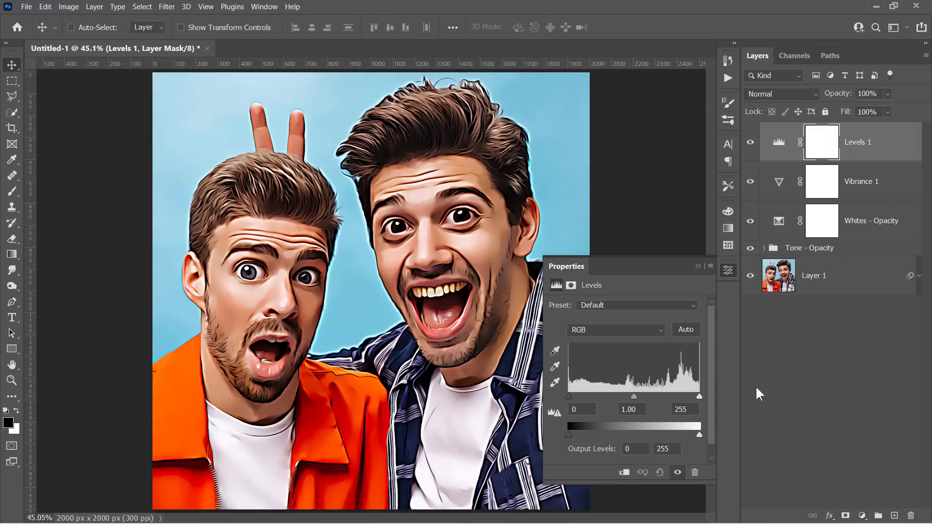
key("Down")
key("Down")
key("Down")
key("Down")
key("Down")
left_click(640, 409)
key("Up")
key("Up")
key("Up")
key("Up")
key("Up")
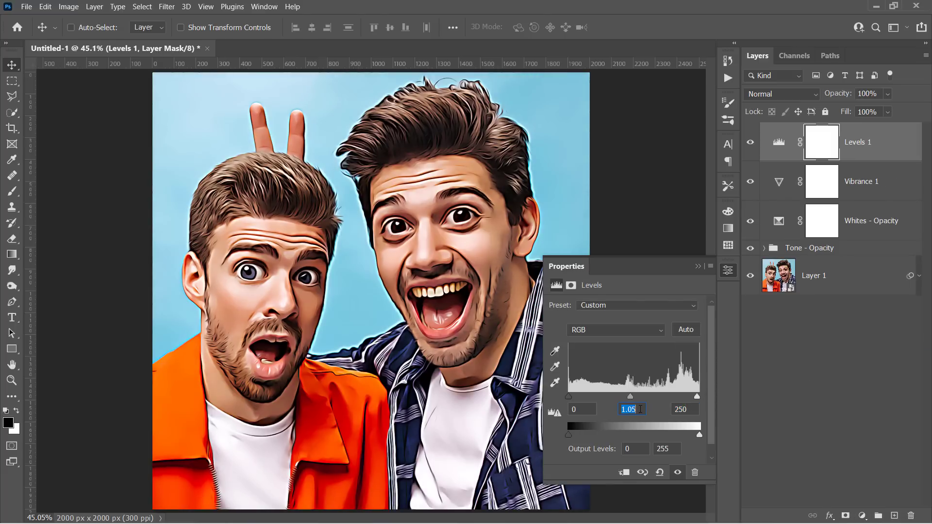
left_click(584, 406)
key("Up")
key("Up")
key("Up")
key("Up")
key("Up")
key("Up")
Toggle effect layers off and on to compare, leaving Tone and Whites - Opacity visible.
left_click(699, 266)
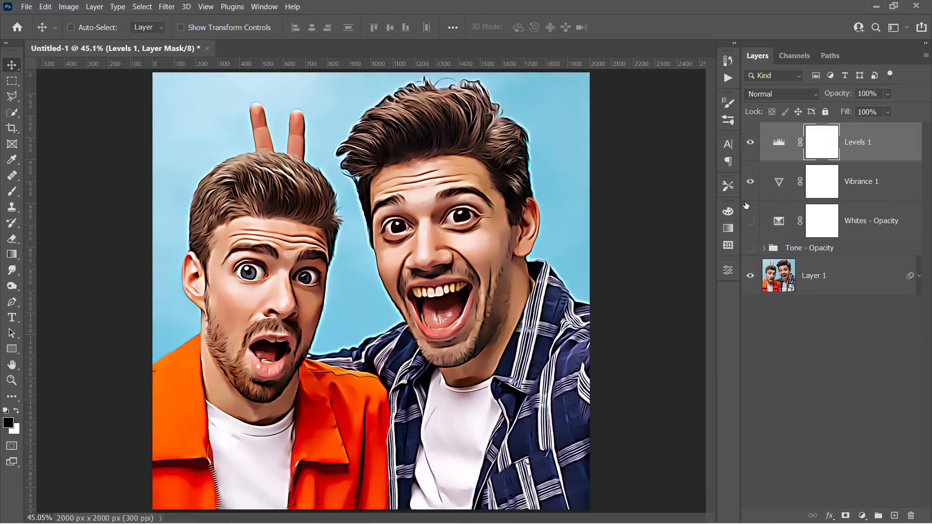
left_click(747, 171)
left_click(750, 248)
left_click(749, 221)
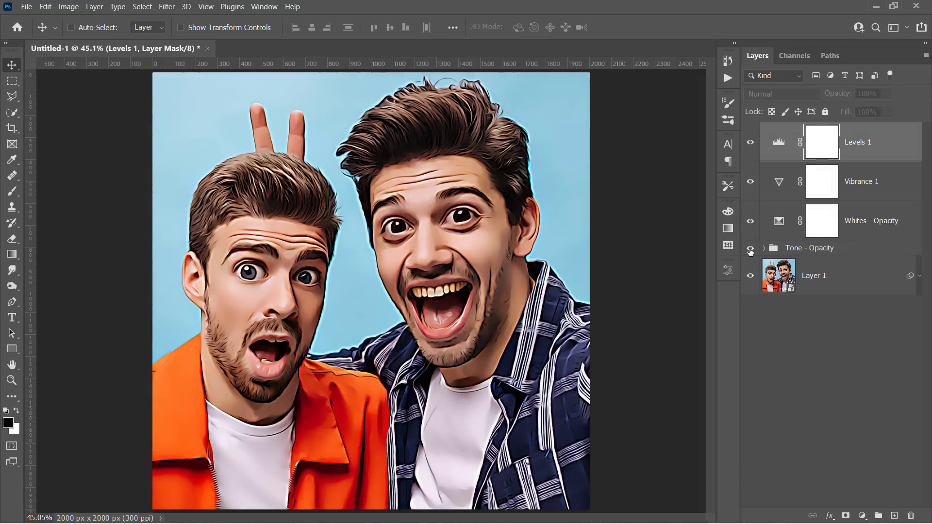
left_click(750, 249)
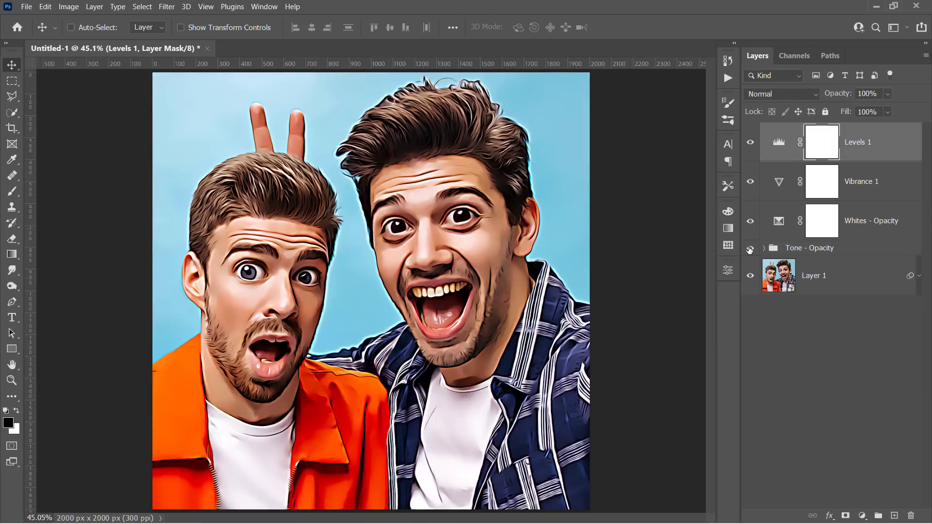
left_click(804, 251)
mouse_move(856, 231)
left_mouse_down()
mouse_move(857, 253)
mouse_move(860, 232)
left_mouse_up()
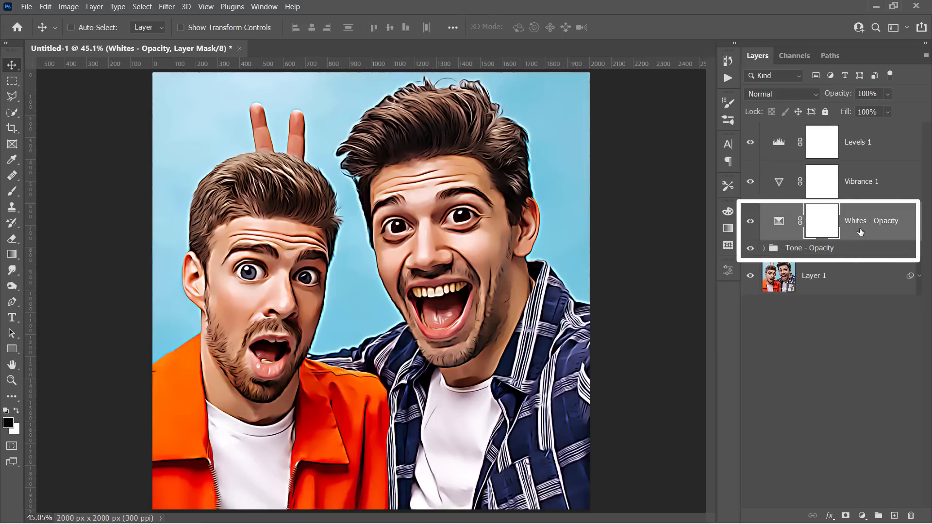
left_click(869, 175)
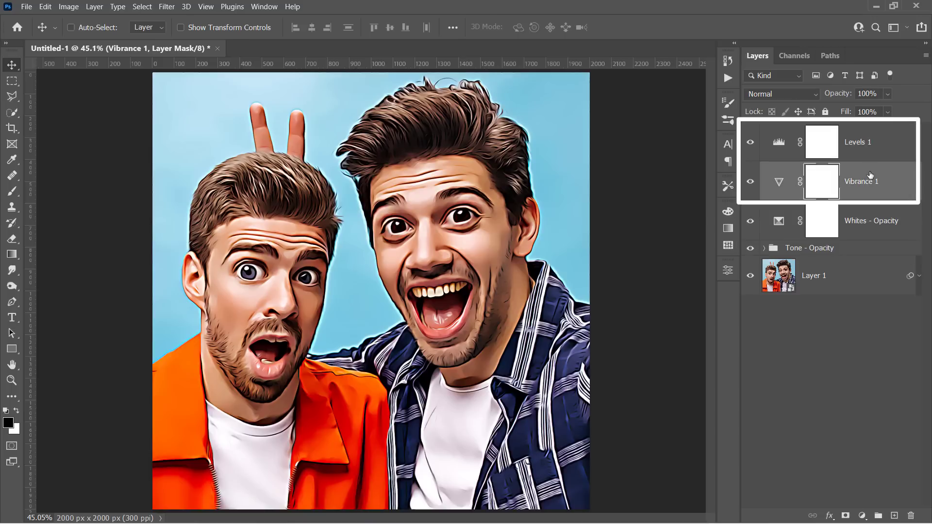
left_click(872, 144)
left_click(869, 180)
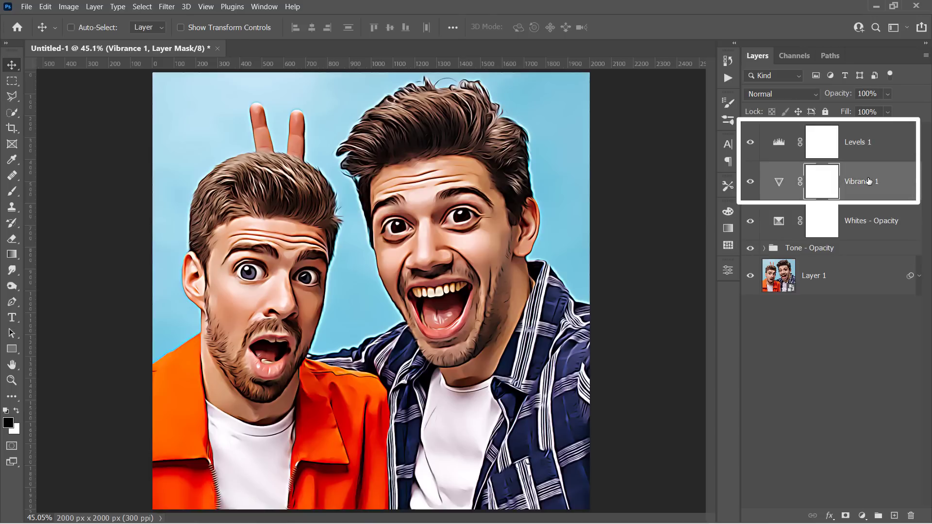
left_click(865, 148)
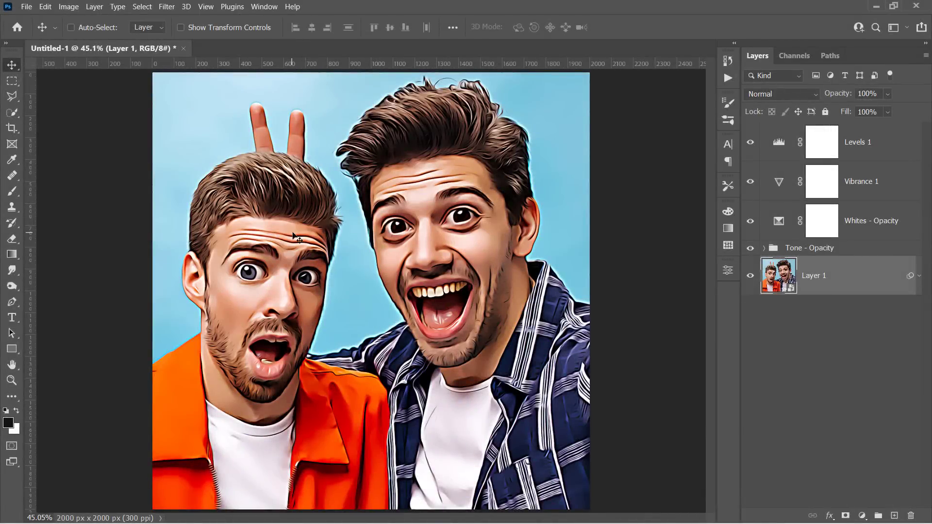
Open Layer 1's smart object and place the photo 9.jpg as an embedded file.
double_click(778, 280)
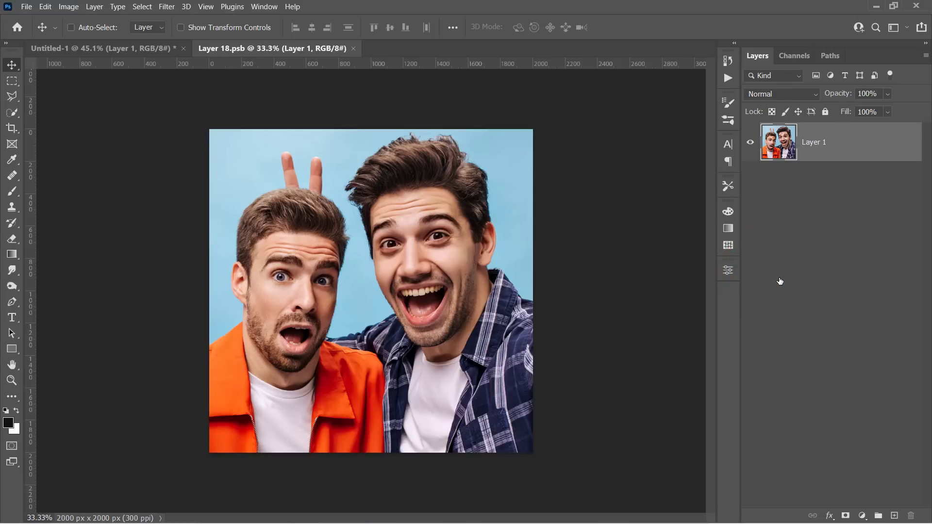
left_click(26, 7)
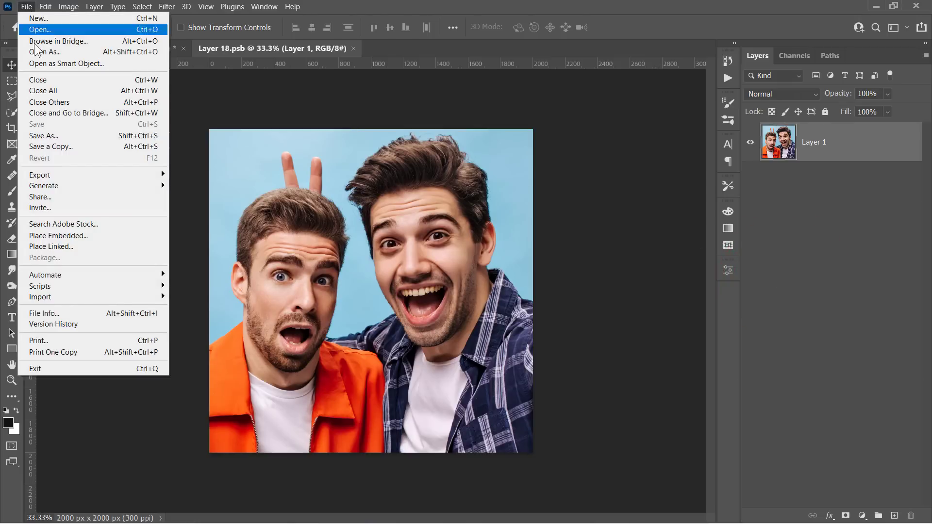
left_click(51, 233)
left_click(352, 176)
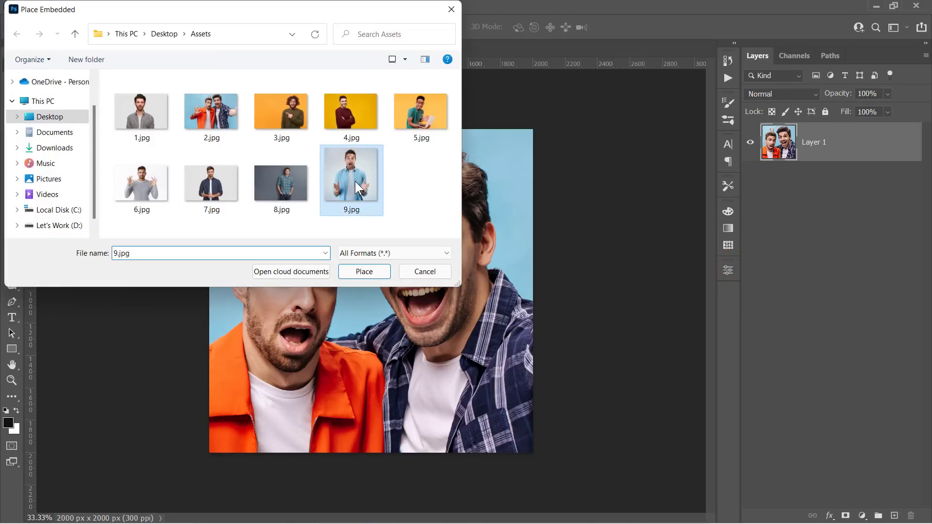
double_click(354, 182)
Scale 9.jpg to about 85% to fill the frame, commit it and save the smart object.
left_click_drag(532, 130, 689, 71)
left_click_drag(483, 170, 479, 317)
left_click_drag(371, 118, 370, 95)
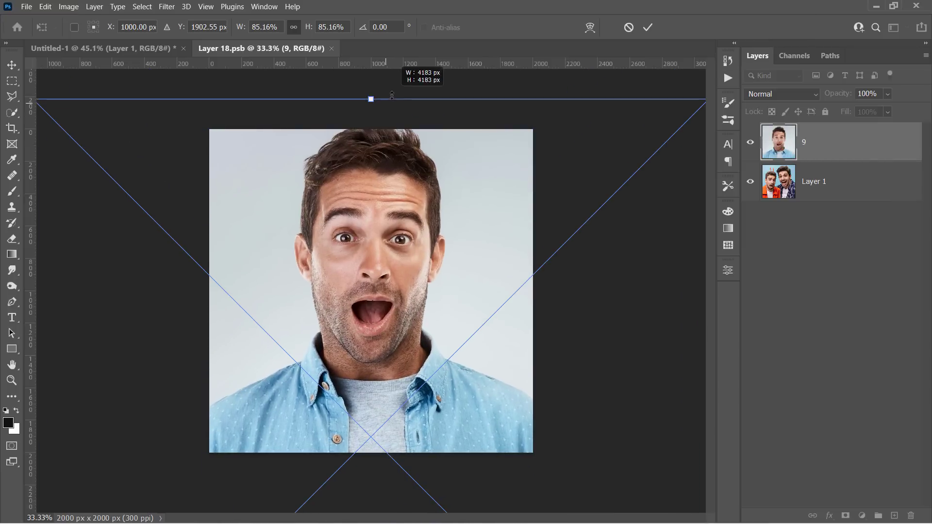
left_click_drag(381, 140, 382, 175)
key("Return")
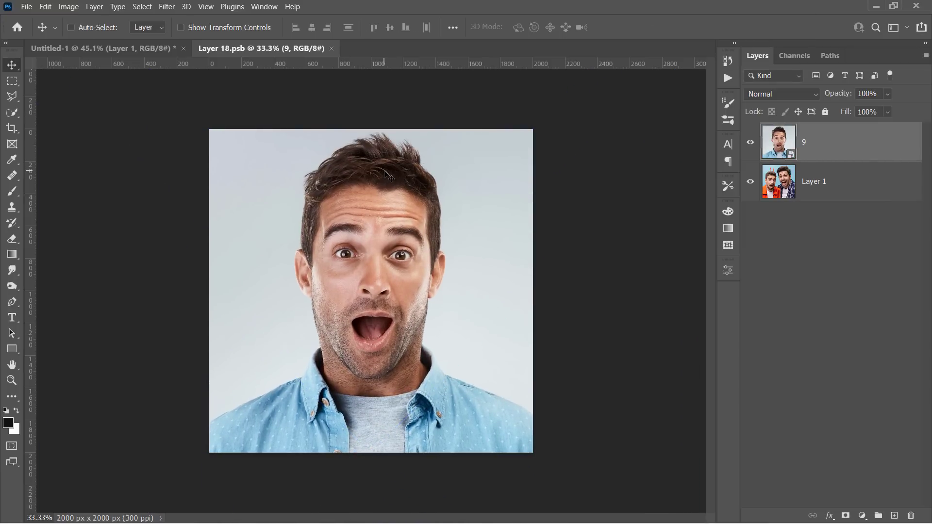
key("ctrl+s")
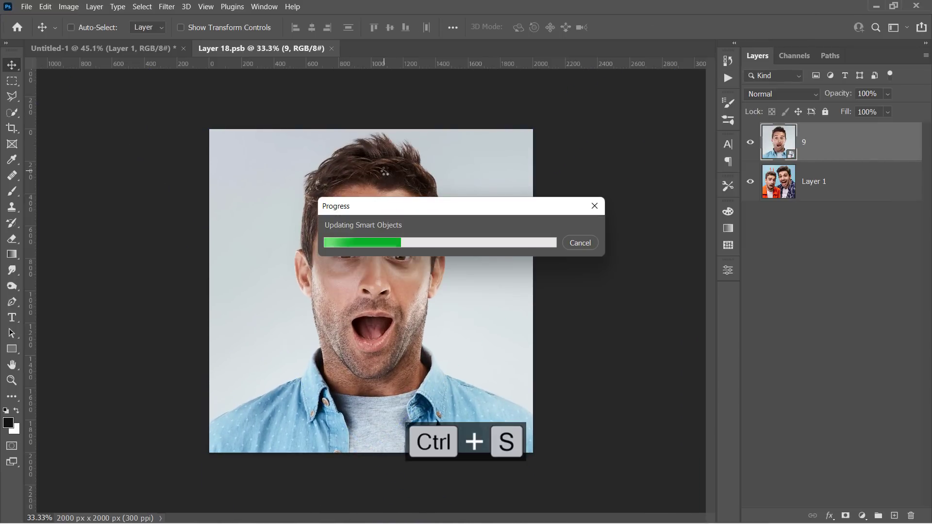
left_click(146, 47)
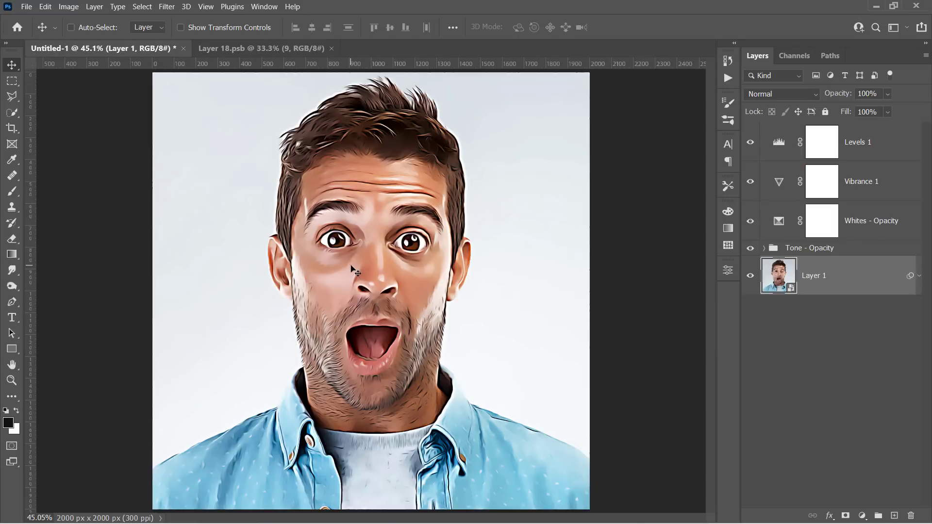
Set the Tone - Opacity group to 35% and pull the Levels white point to 240.
left_click(814, 250)
left_click(835, 94)
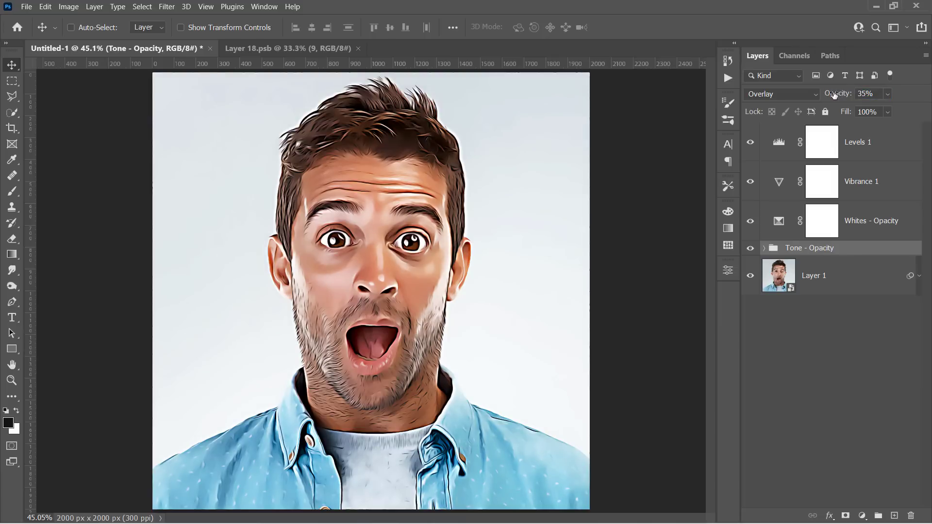
double_click(788, 136)
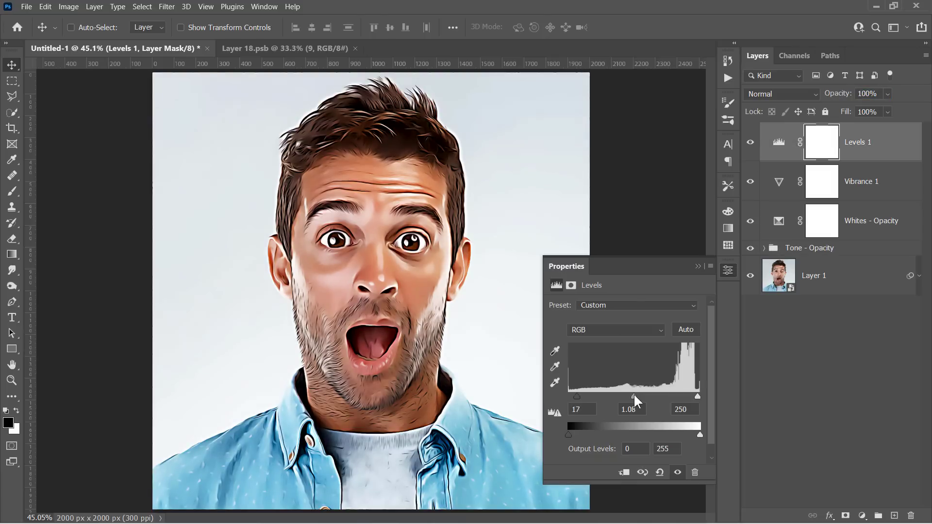
left_click_drag(698, 397, 691, 397)
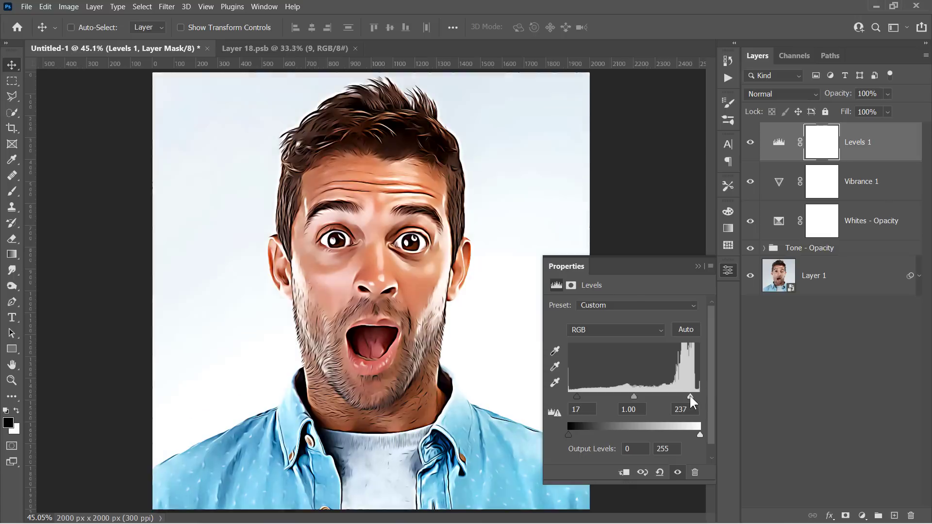
left_click(698, 266)
Set the Whites - Opacity layer to 79% and compare against the smart object's photo.
left_click(868, 228)
left_click(829, 95)
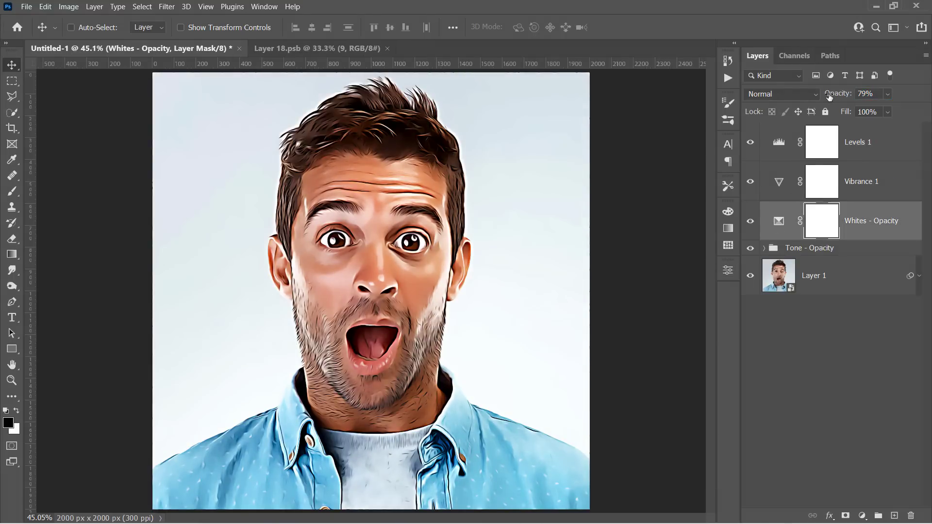
left_click(196, 49)
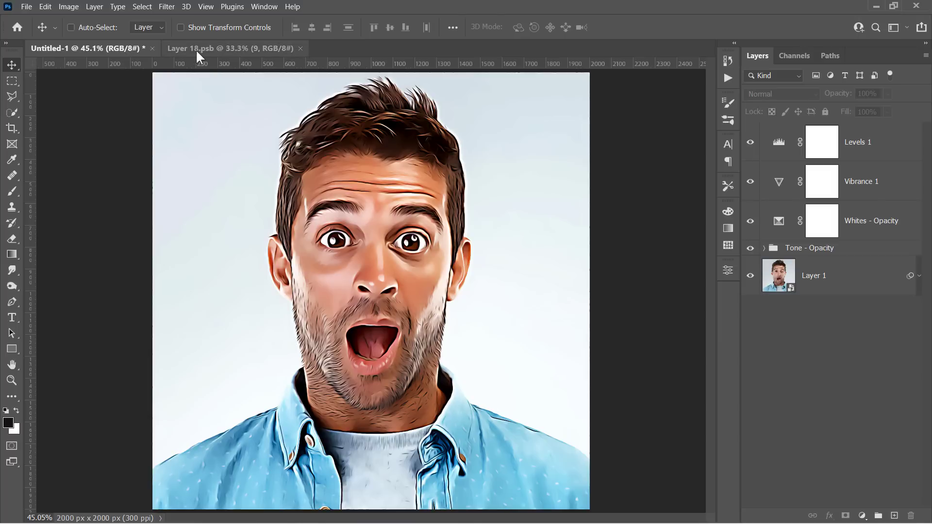
left_click(115, 47)
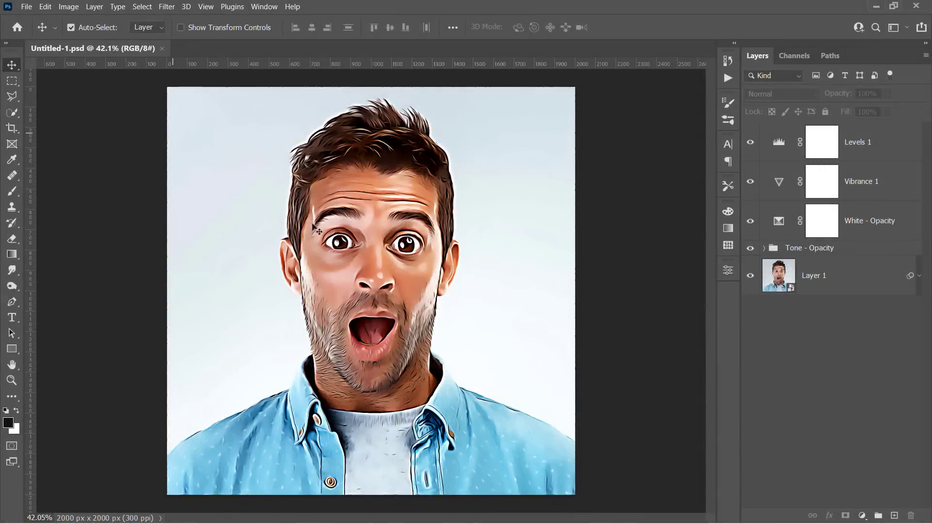
Save the template as Untitled-1.psd in Photoshop format, then reopen Layer 1's smart object.
left_click(26, 7)
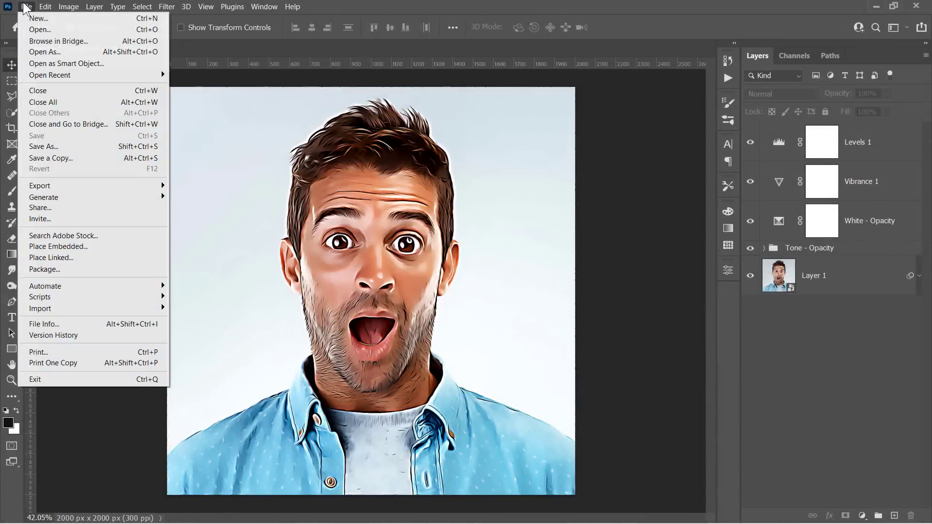
left_click(61, 146)
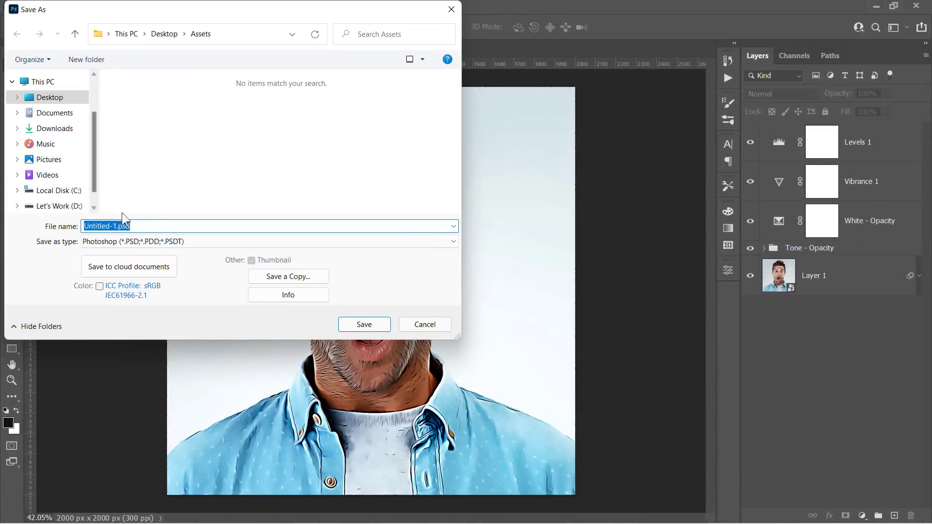
left_click(149, 242)
left_click(152, 254)
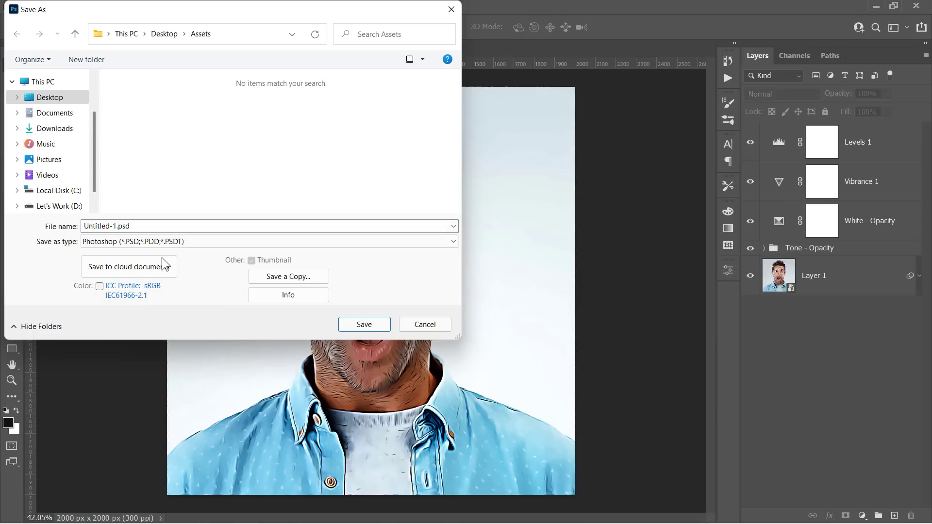
left_click(362, 325)
left_click(619, 139)
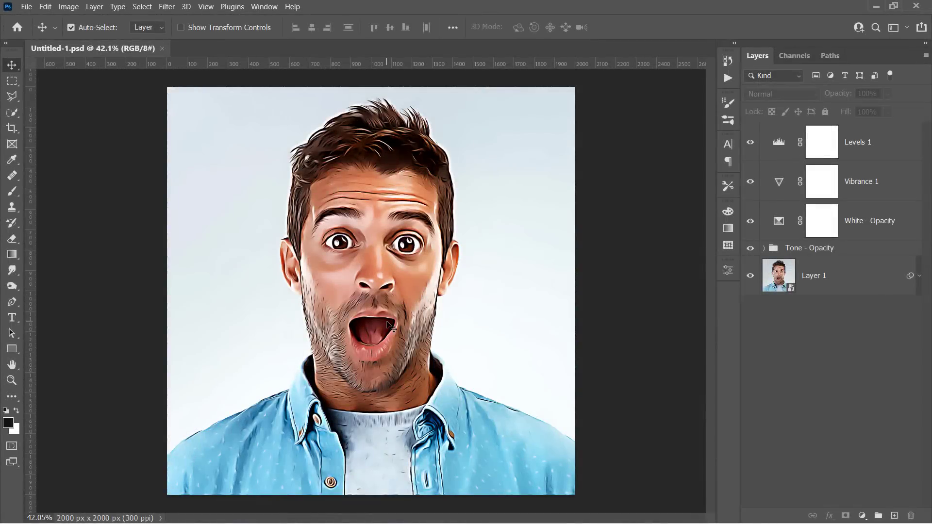
double_click(778, 276)
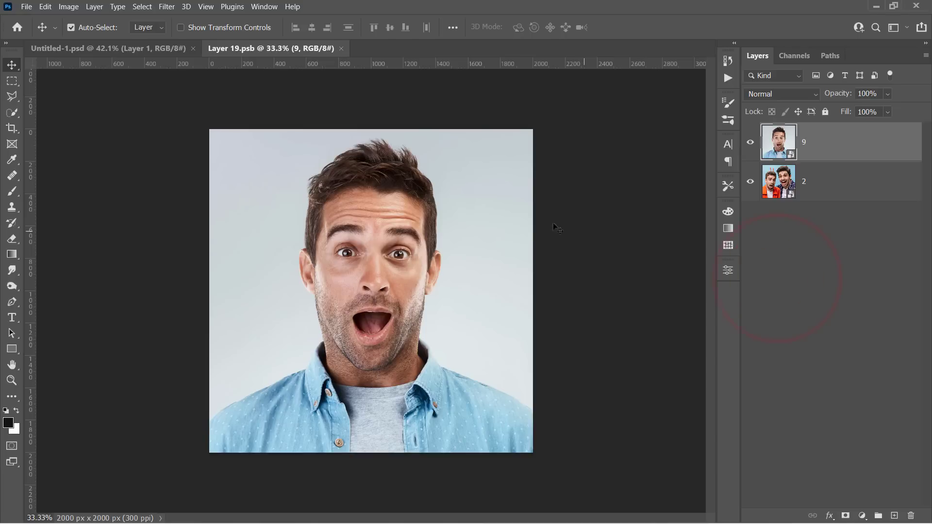
Place the photo 1.jpg into the smart object as an embedded file.
left_click(26, 7)
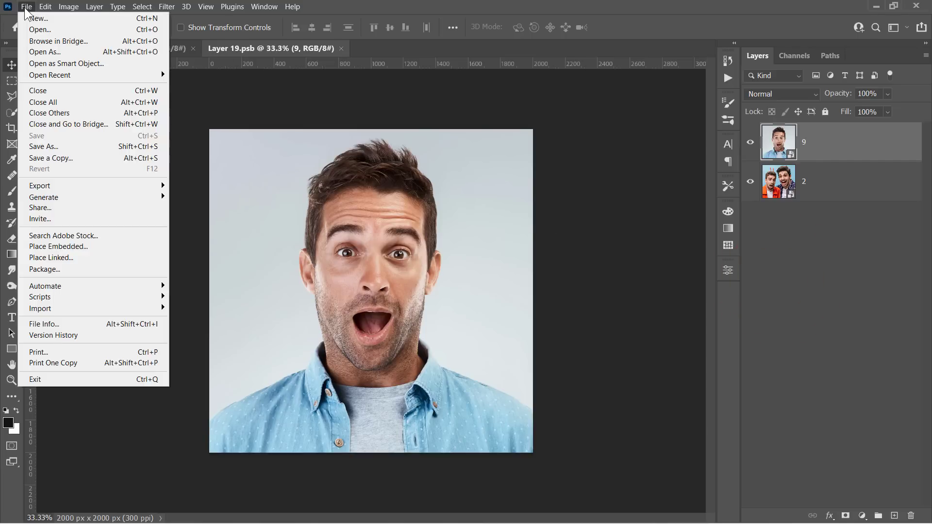
left_click(72, 242)
left_click(143, 127)
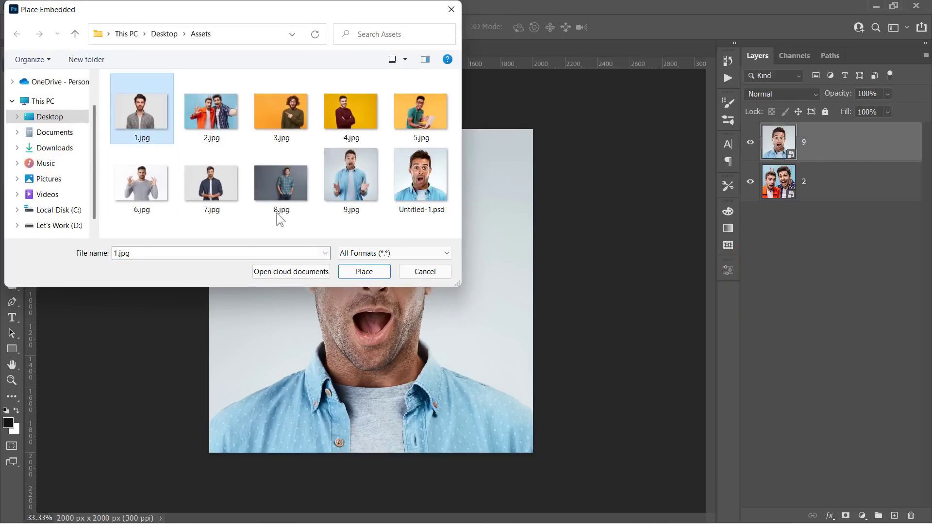
left_click(365, 276)
Scale 1.jpg to 53.12% and frame the face, commit it and save the smart object.
left_click_drag(439, 211, 417, 352)
left_click_drag(387, 121, 379, 129)
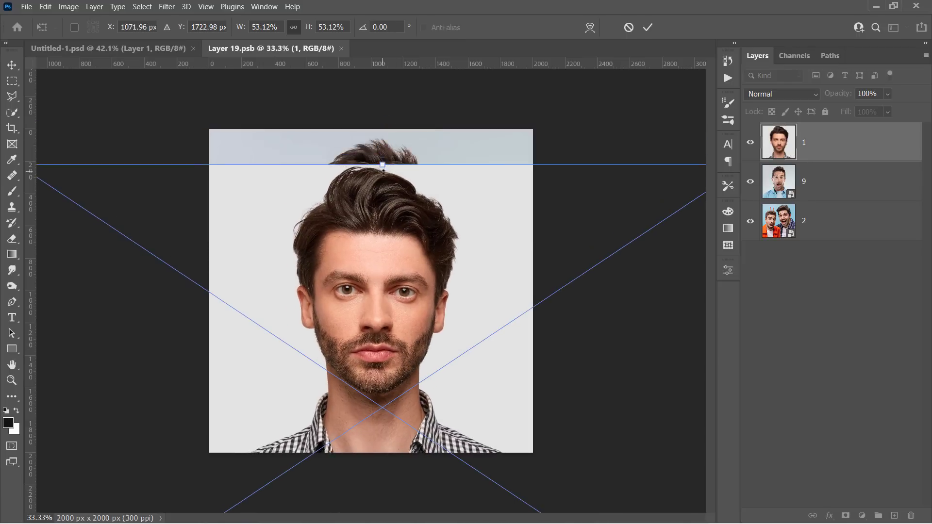
left_click_drag(391, 254, 390, 219)
key("Return")
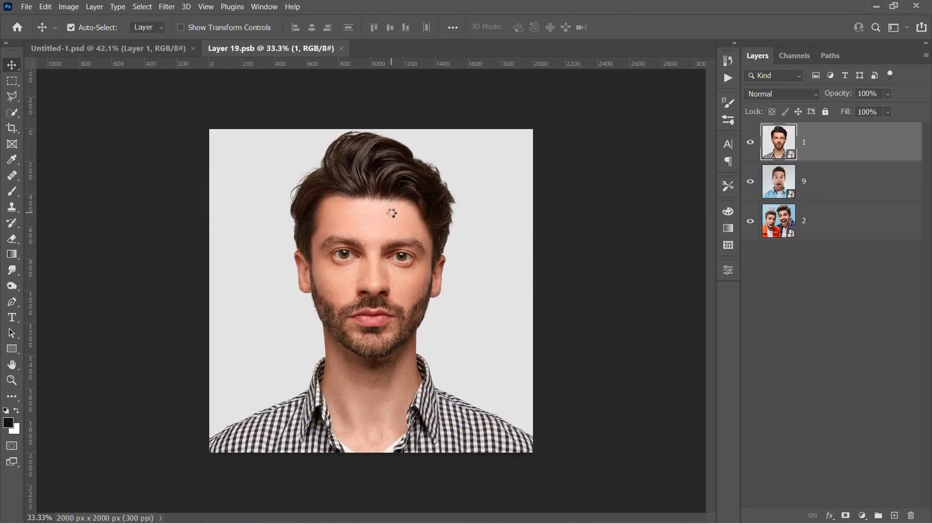
key("ctrl+s")
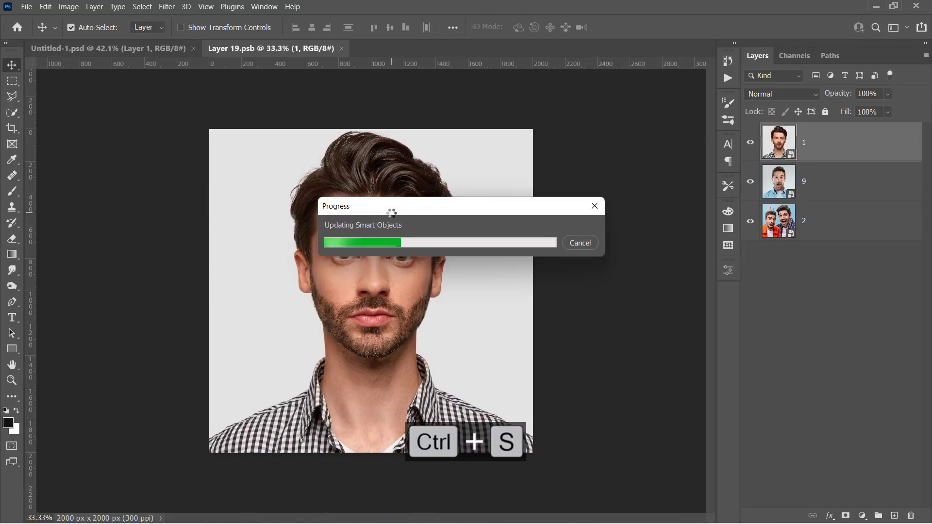
left_click(122, 48)
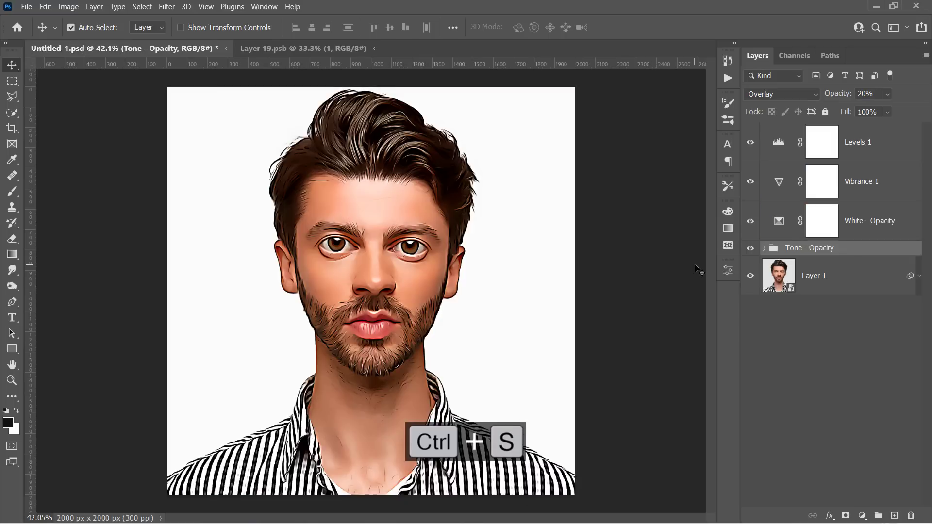